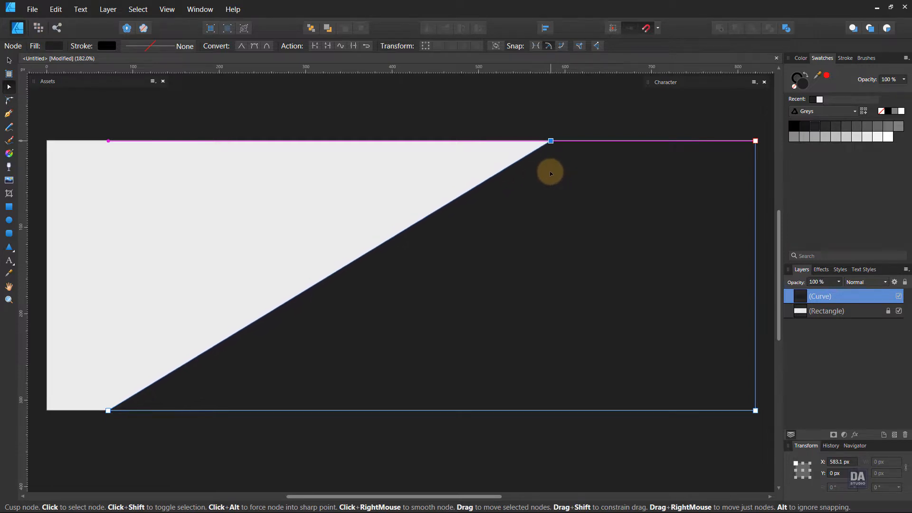
Draw a closed triangle with the Pen tool along the dark shape's diagonal edge, with its third corner on the banner's top edge at about X 458 px
click(510, 127)
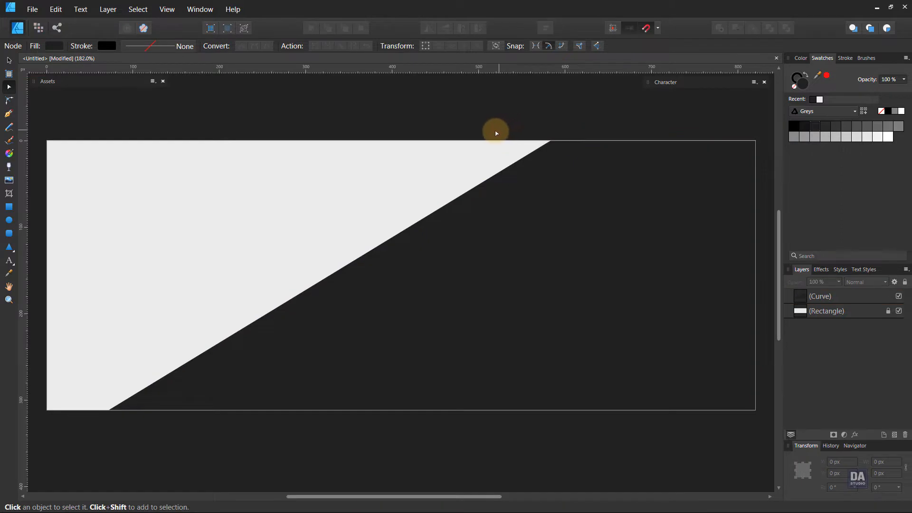
click(9, 113)
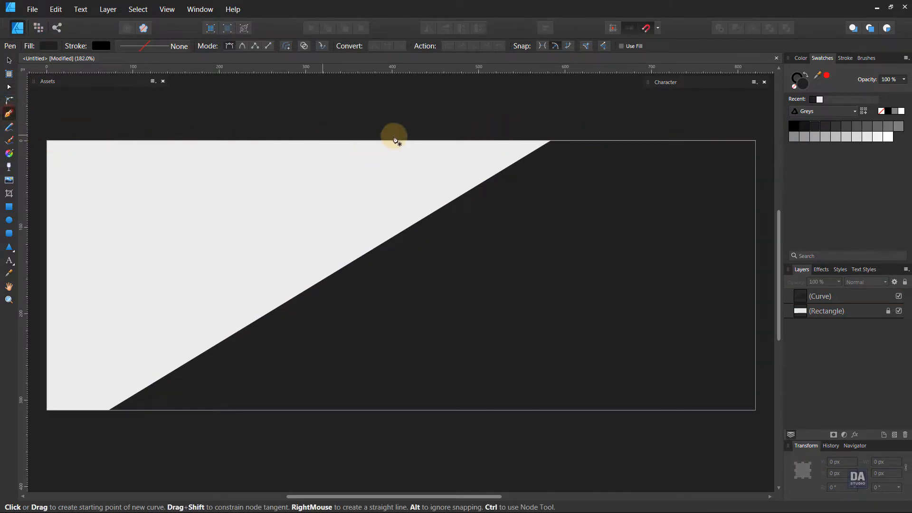
click(551, 141)
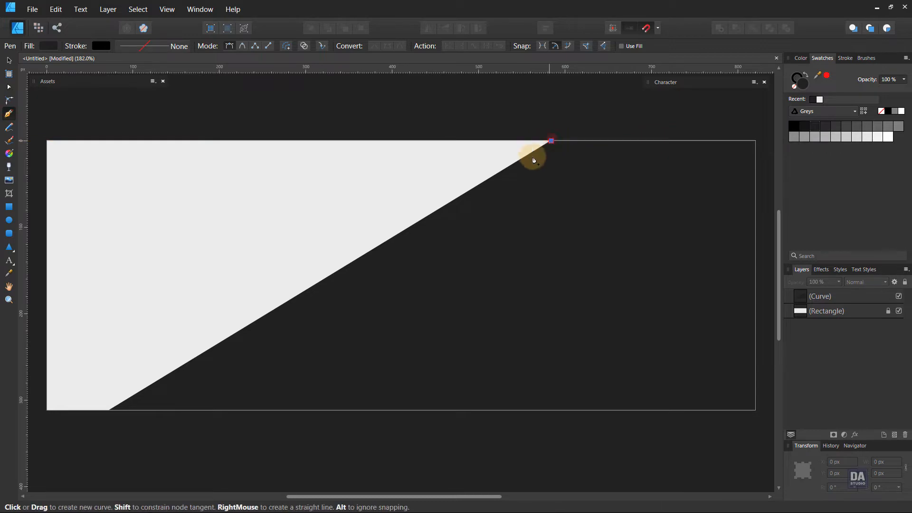
click(109, 411)
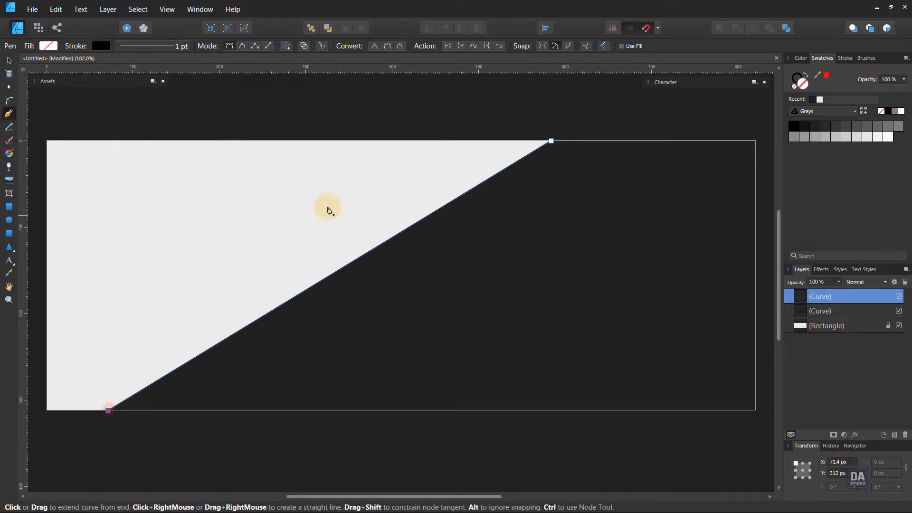
click(442, 142)
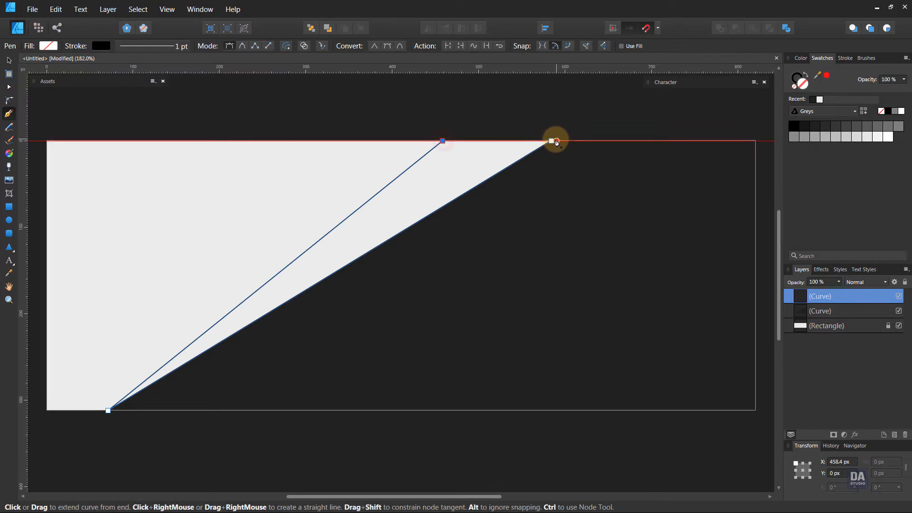
click(551, 141)
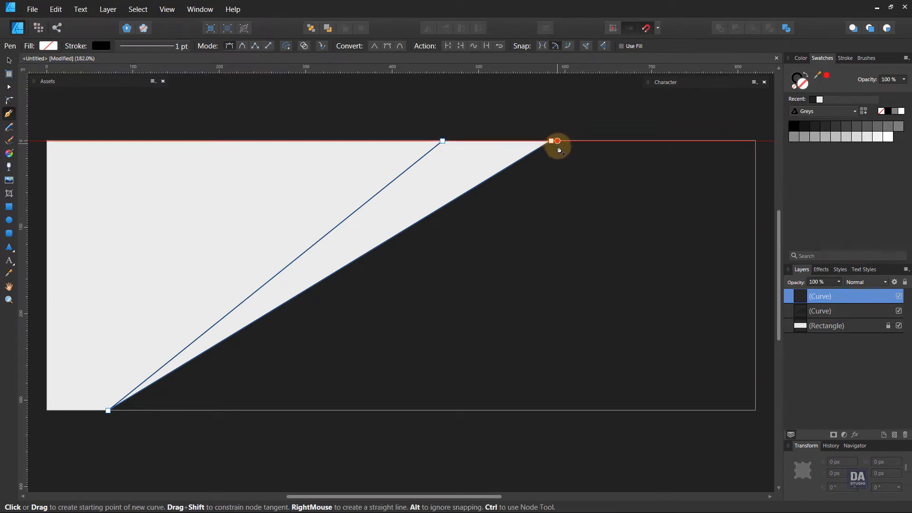
Swap the triangle's stroke and fill, and fill it with the blue-to-cyan gradient from the Fancy Gradient palette
click(13, 60)
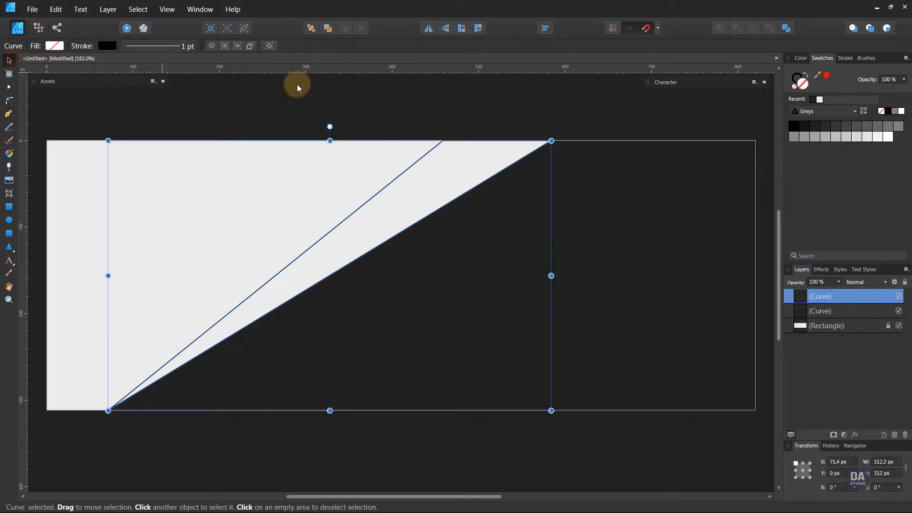
click(810, 80)
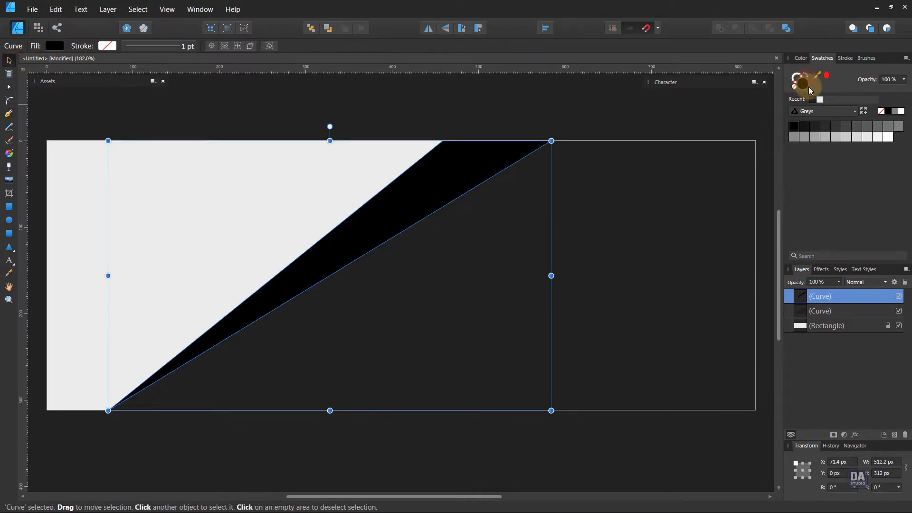
click(830, 114)
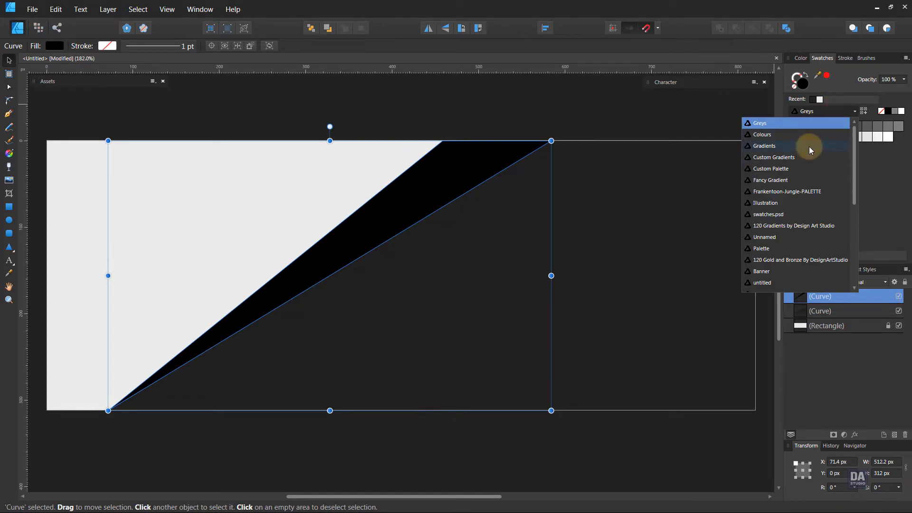
click(803, 179)
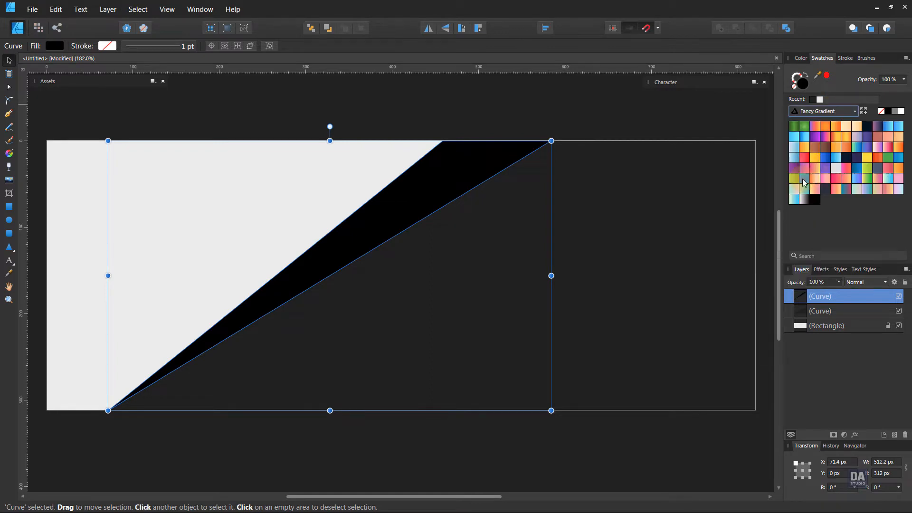
click(810, 138)
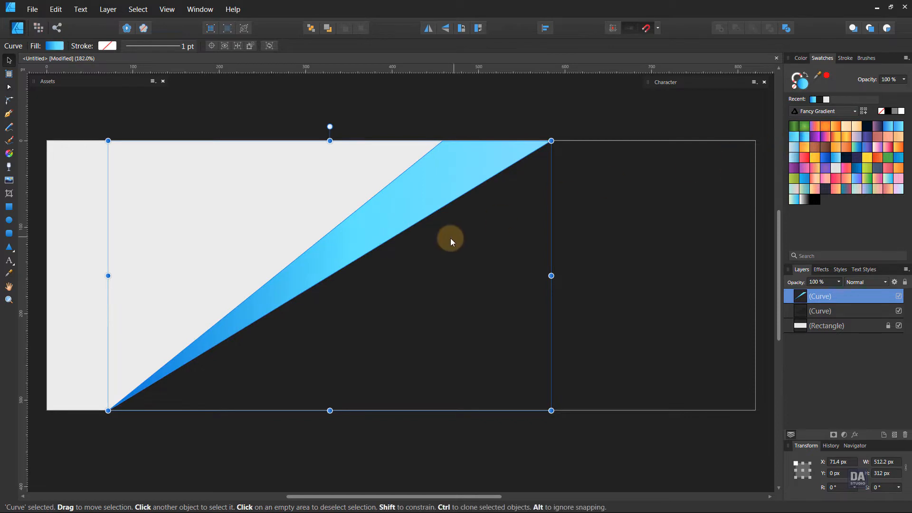
key(g)
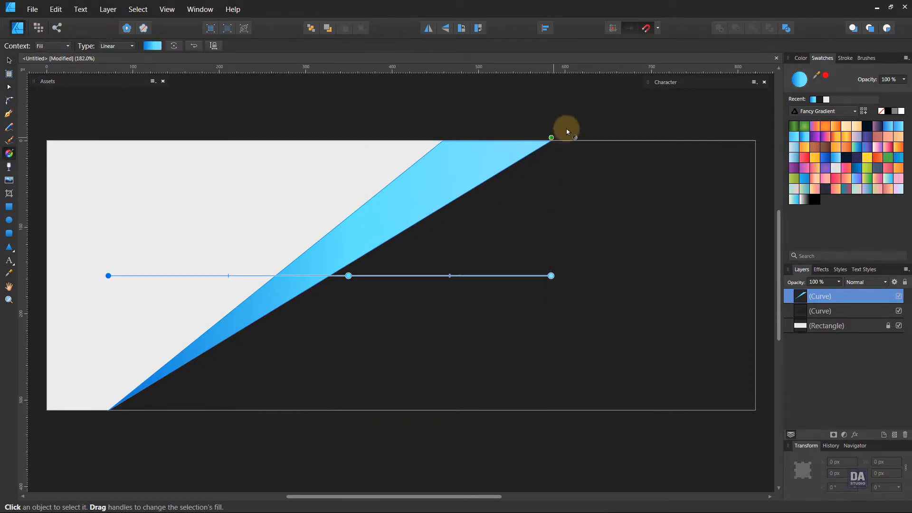
drag(572, 125, 142, 405)
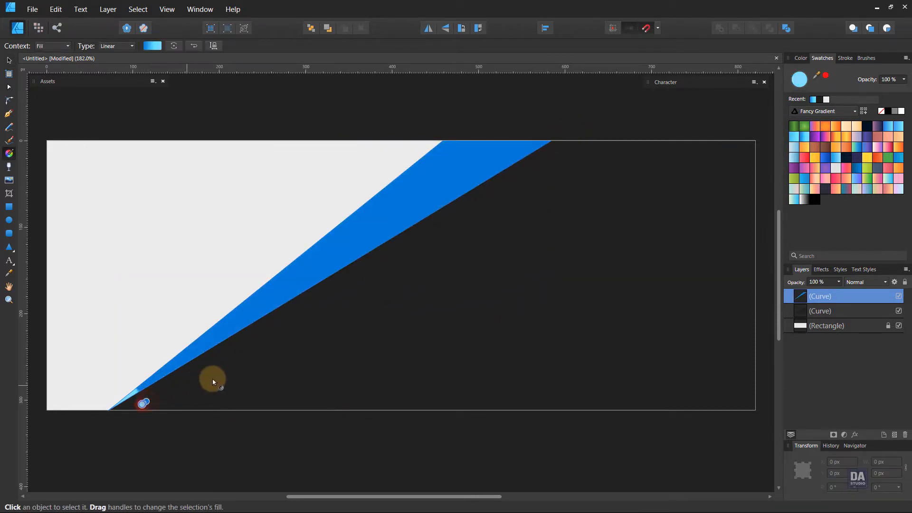
key(v)
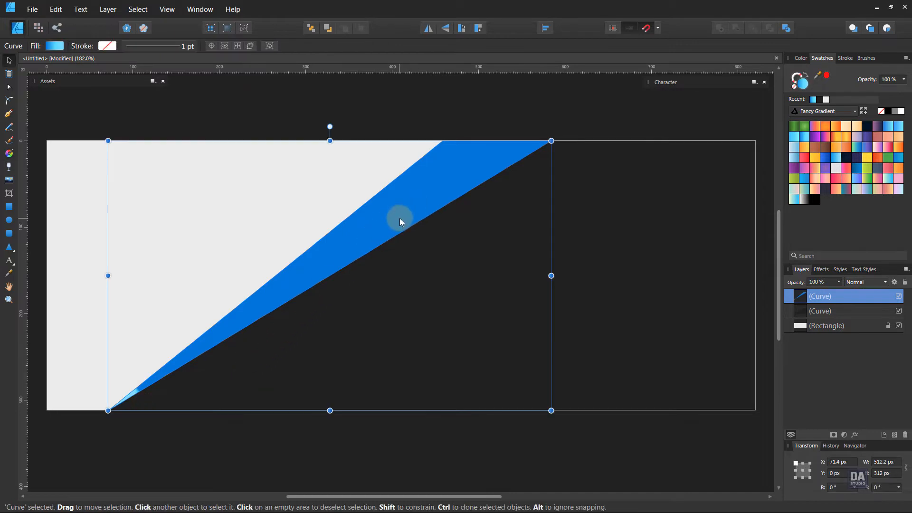
Run the triangle's linear gradient along the diagonal from dark blue at the wide top to cyan at the tip, moving the middle stop toward the tip
key(g)
drag(551, 133, 247, 341)
drag(230, 350, 108, 416)
drag(579, 117, 88, 447)
drag(313, 296, 235, 348)
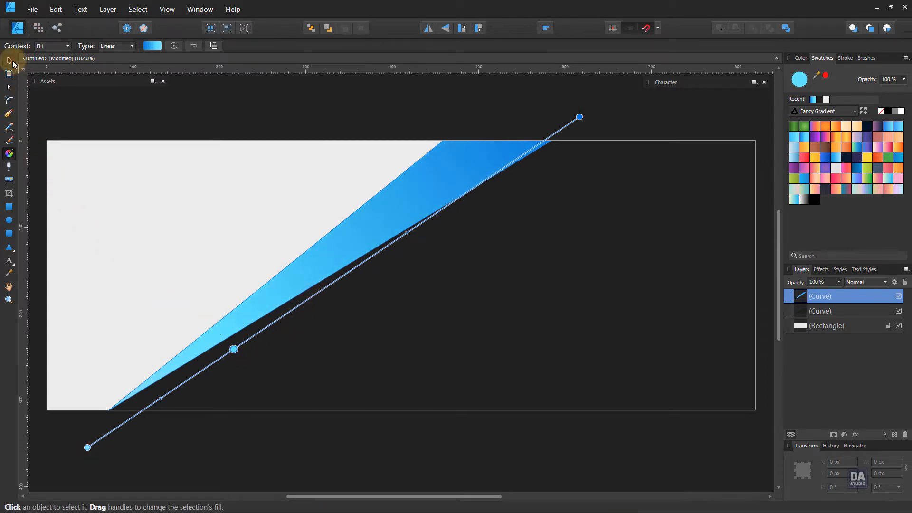
click(9, 61)
Shift the blue triangle's two top nodes about 33 px to the right along the banner's top edge
key(a)
drag(437, 129, 576, 141)
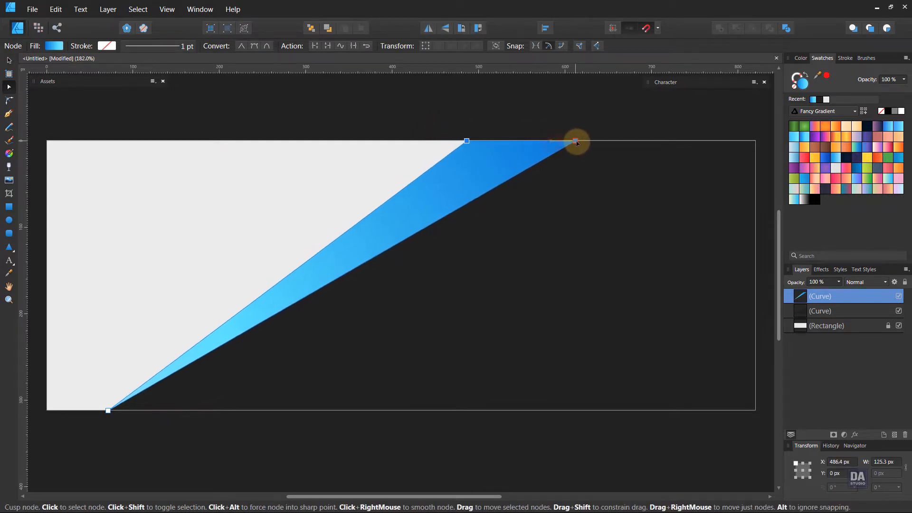
click(593, 126)
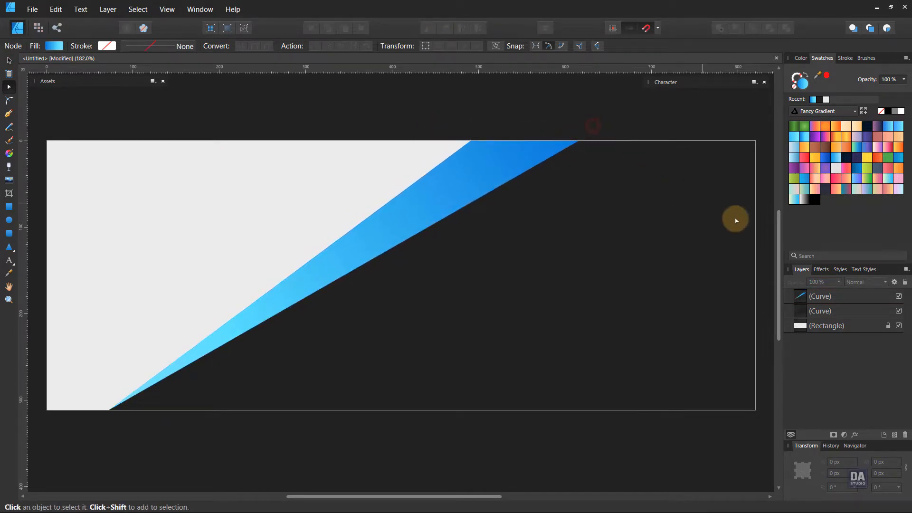
Duplicate the blue triangle and fill the copy with the white transparent gradient from the Fancy Gradient palette
click(821, 298)
right_click(822, 297)
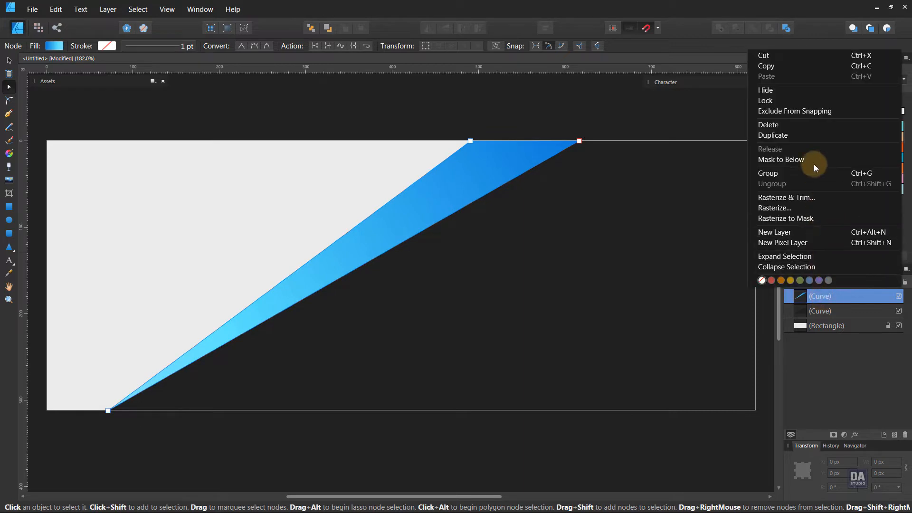
click(819, 138)
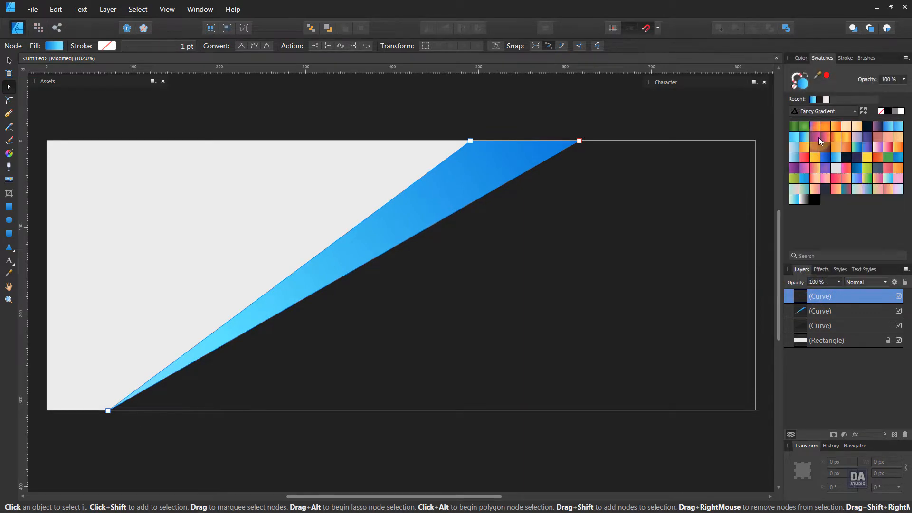
click(805, 200)
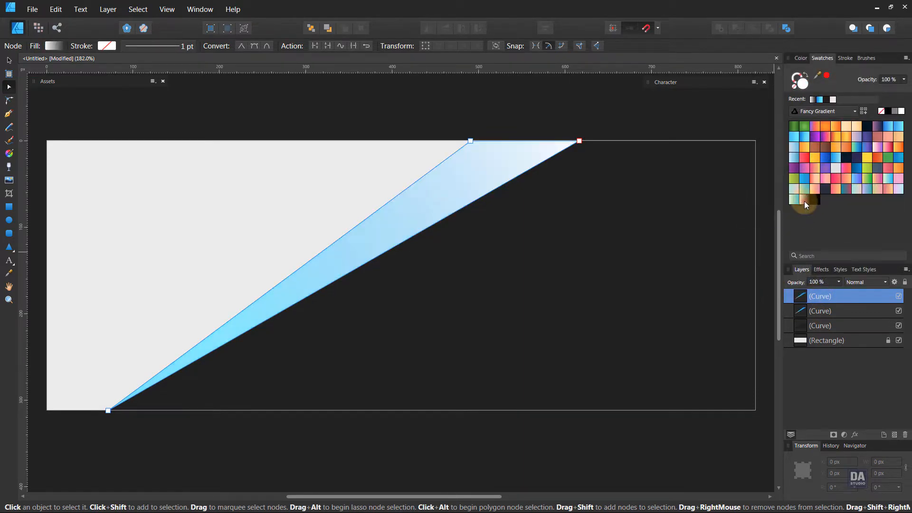
Narrow the white copy by moving its right top node to about X 558 px, and run its gradient crosswise over the diagonal band
click(579, 142)
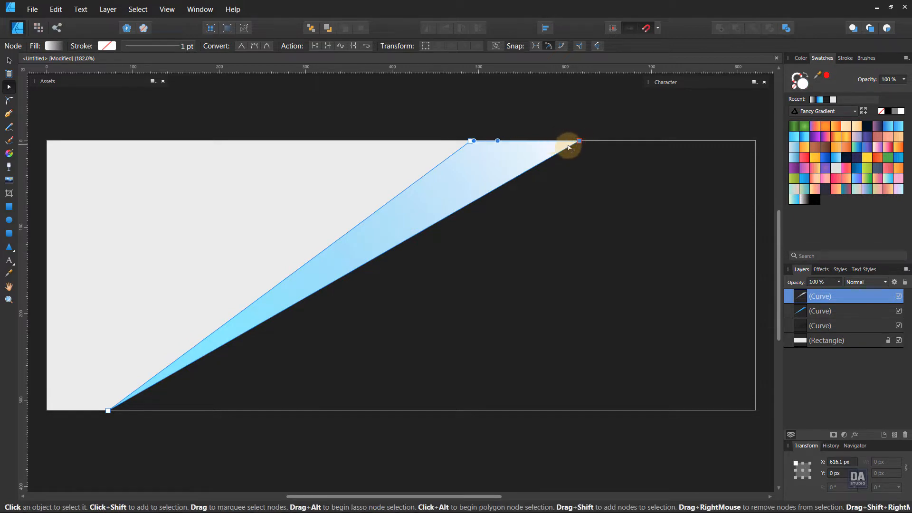
drag(578, 142, 527, 145)
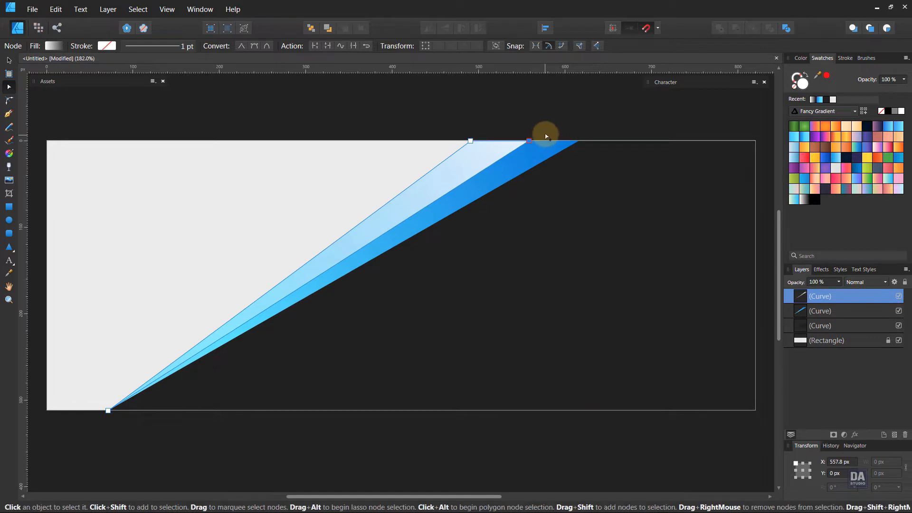
key(g)
drag(278, 184, 409, 352)
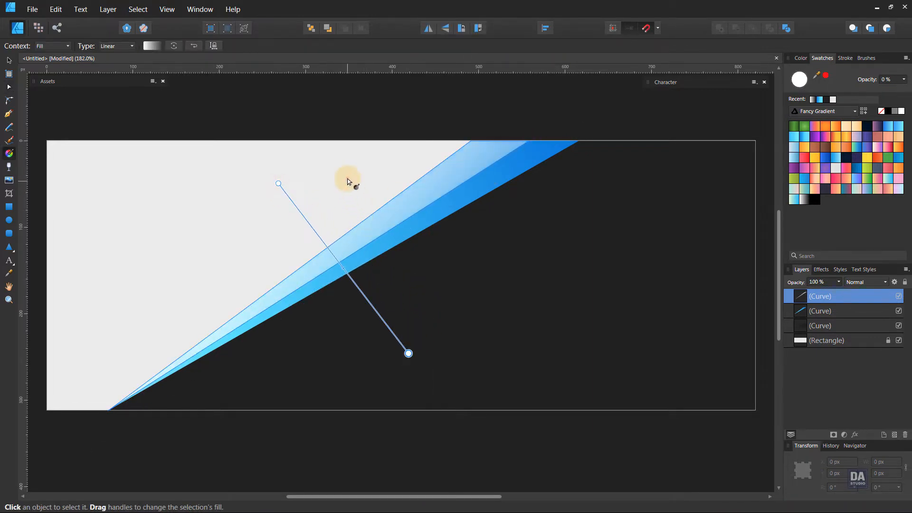
drag(344, 178, 408, 277)
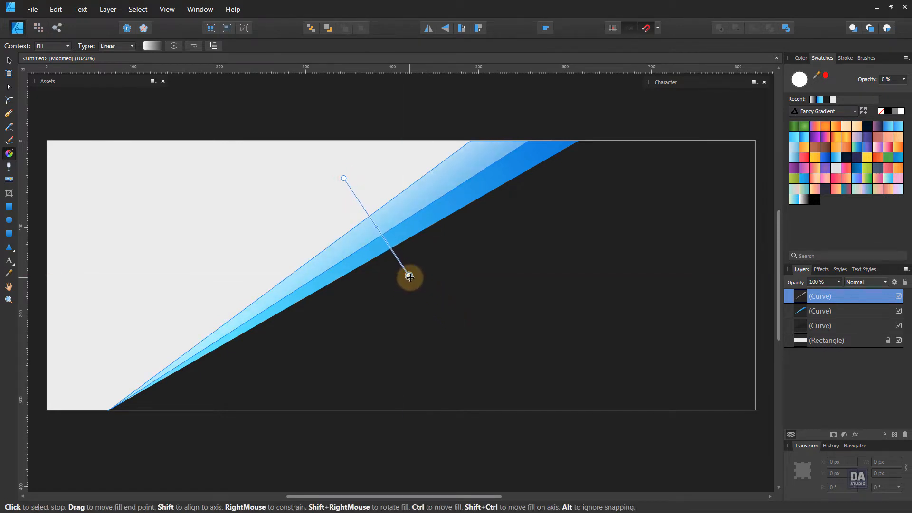
key(v)
click(542, 129)
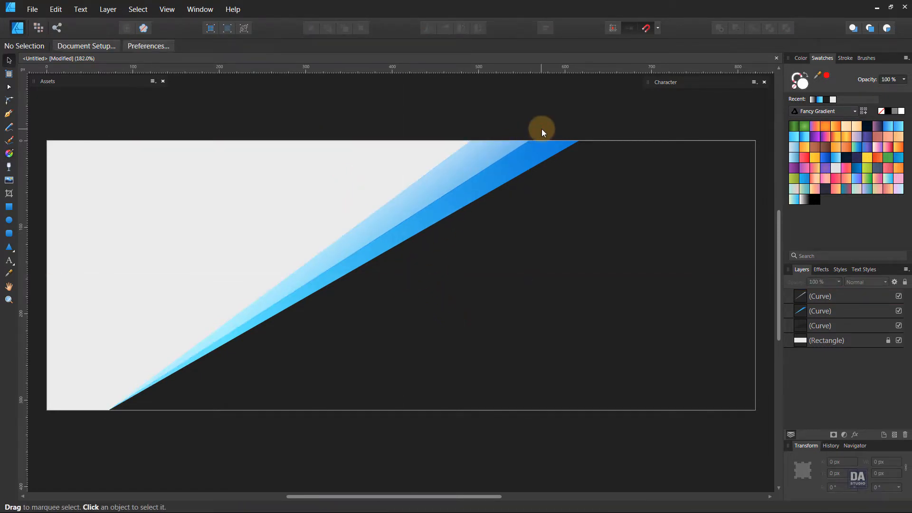
Add an outer shadow to the blue triangle with 33 % opacity, 9.9 px radius and 15.8 px offset
click(811, 310)
click(844, 435)
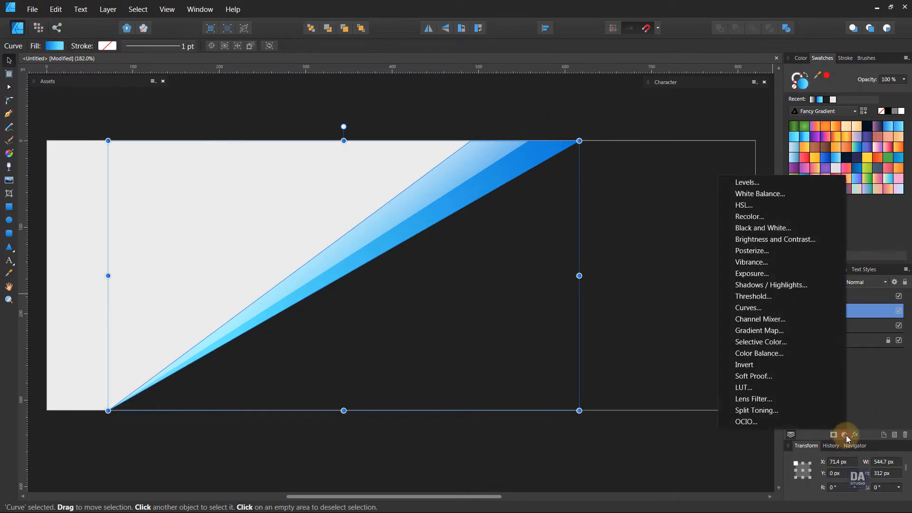
click(854, 434)
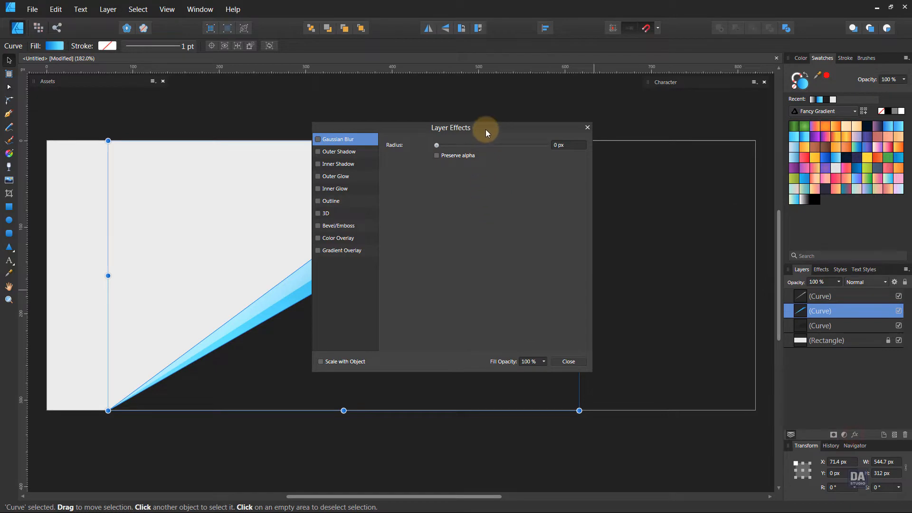
drag(486, 129, 753, 139)
click(635, 164)
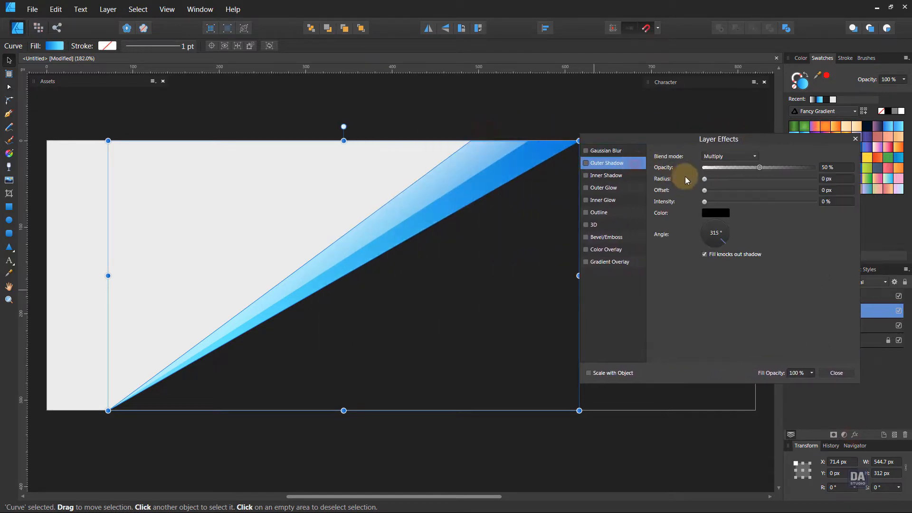
drag(703, 178, 750, 169)
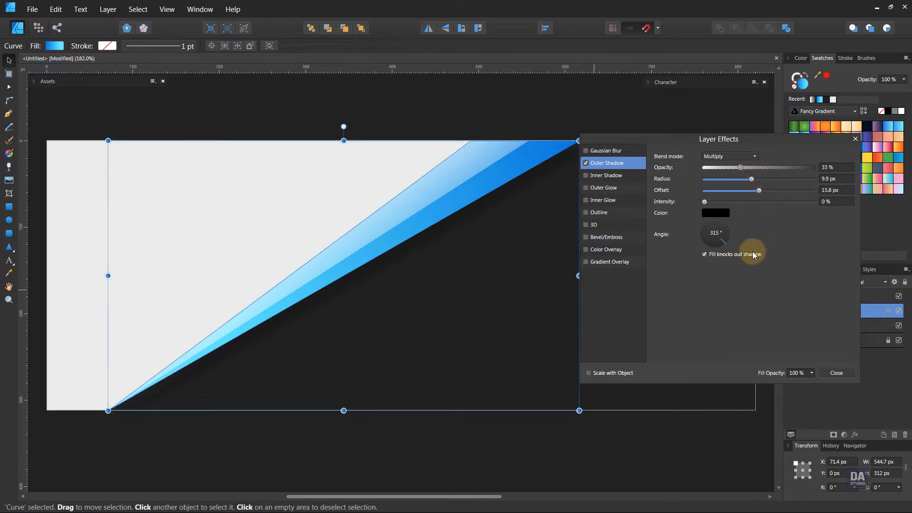
click(822, 374)
click(769, 396)
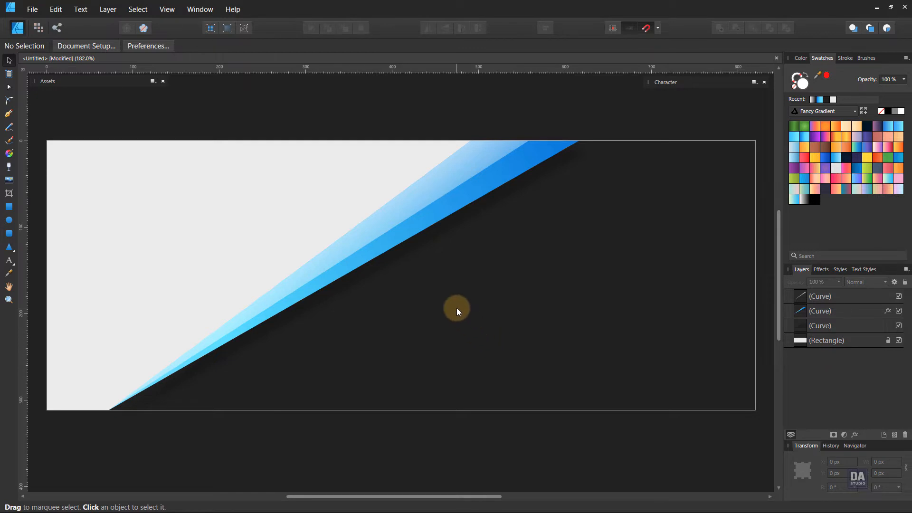
Draw a straight line along the white copy's lower edge from the banner top to about X 134, Y 272 px, and give its stroke the white transparent gradient
key(ctrl+space)
drag(455, 296, 441, 289)
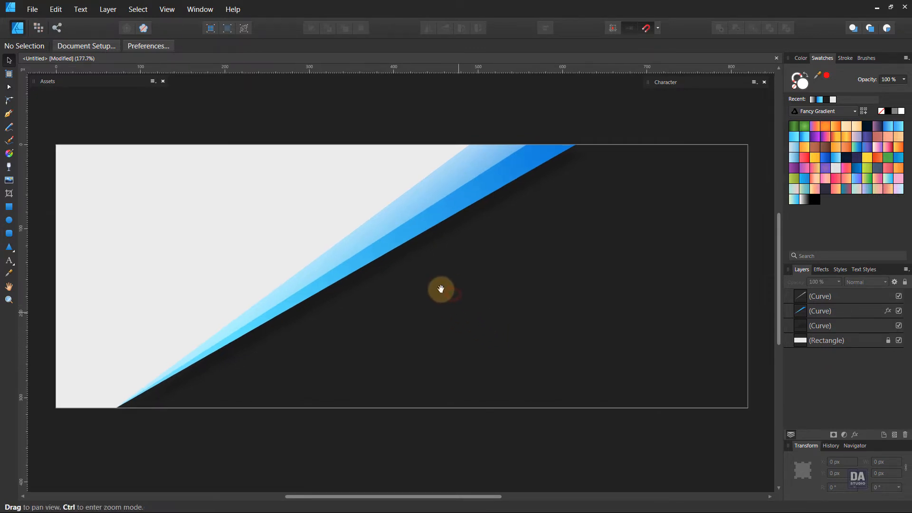
click(8, 113)
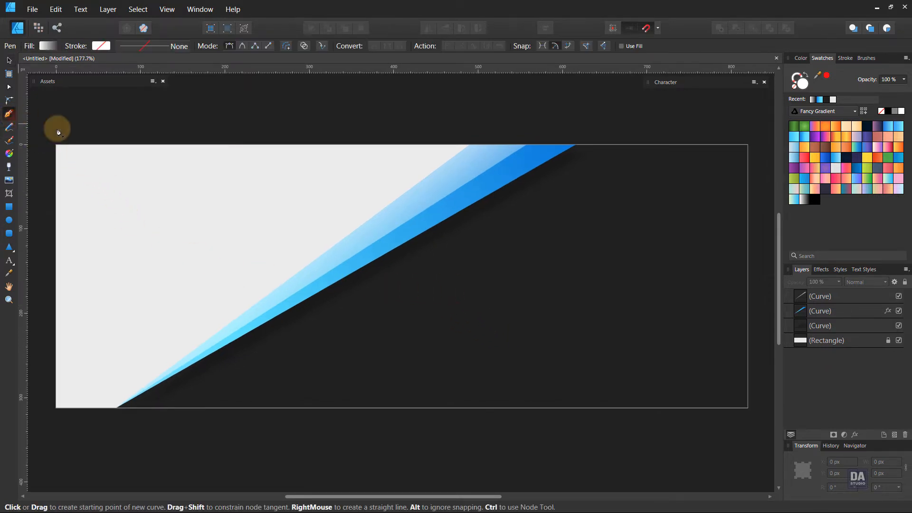
click(526, 145)
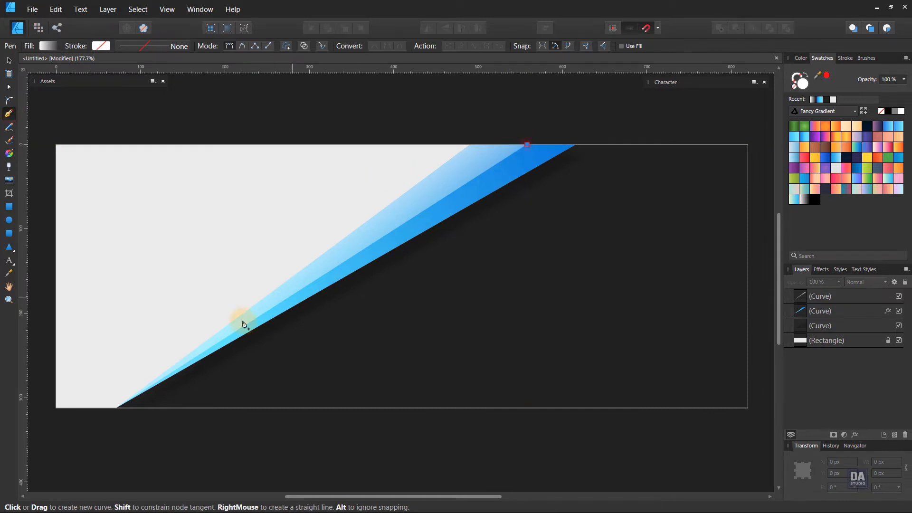
click(170, 375)
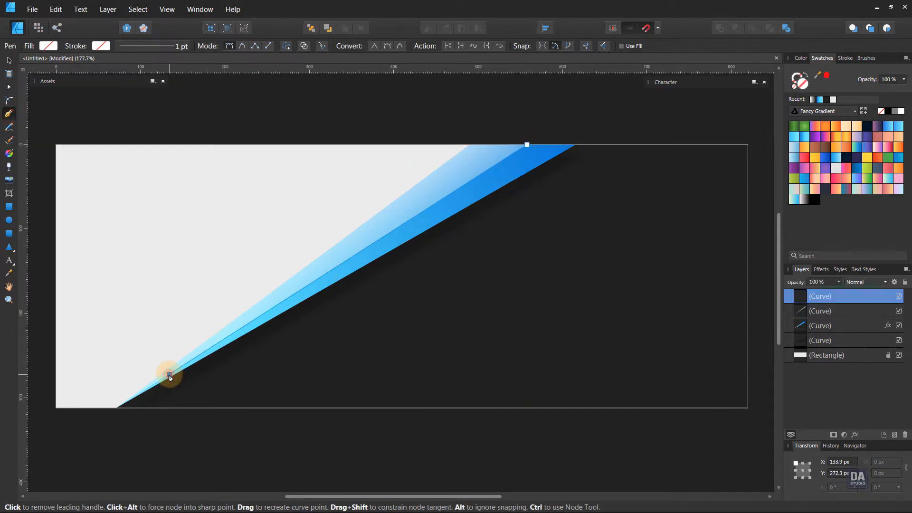
click(794, 85)
click(799, 204)
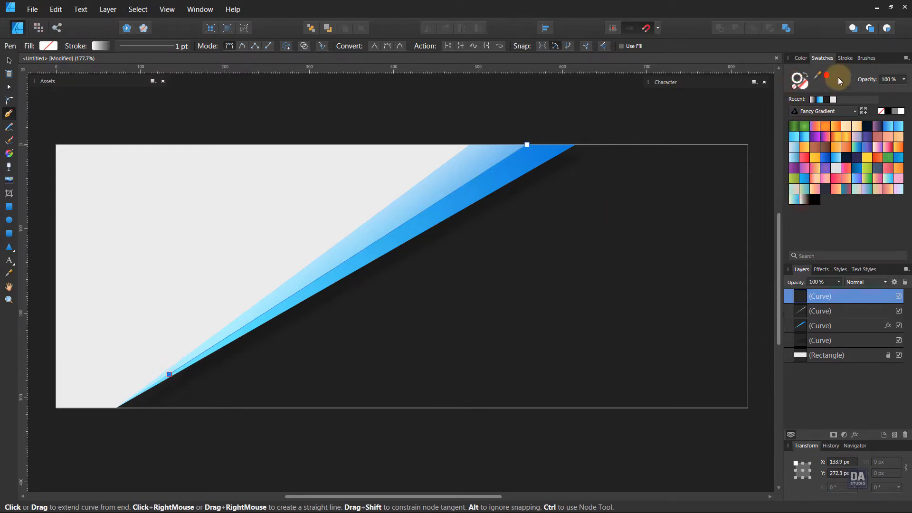
Set the highlight line's stroke width to 3 pt and change its stroke gradient type to Elliptical
click(844, 58)
scroll(884, 88, up, 1)
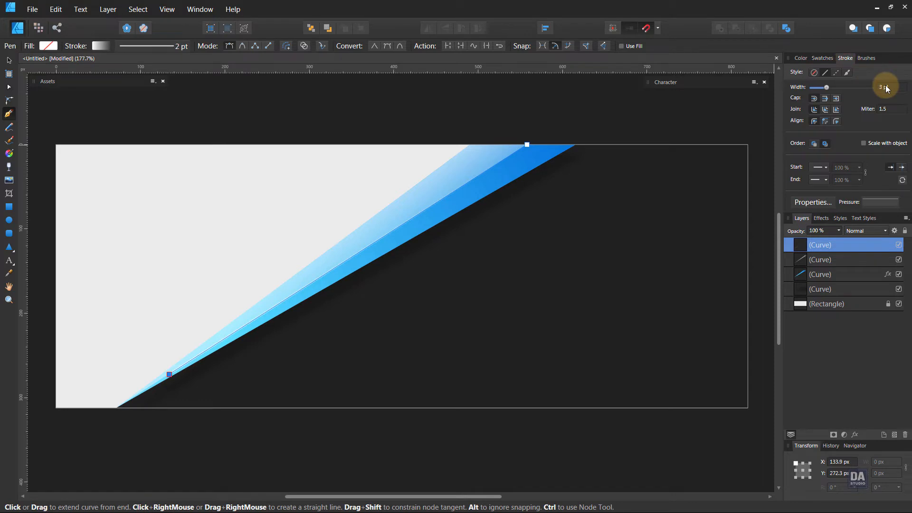
click(103, 47)
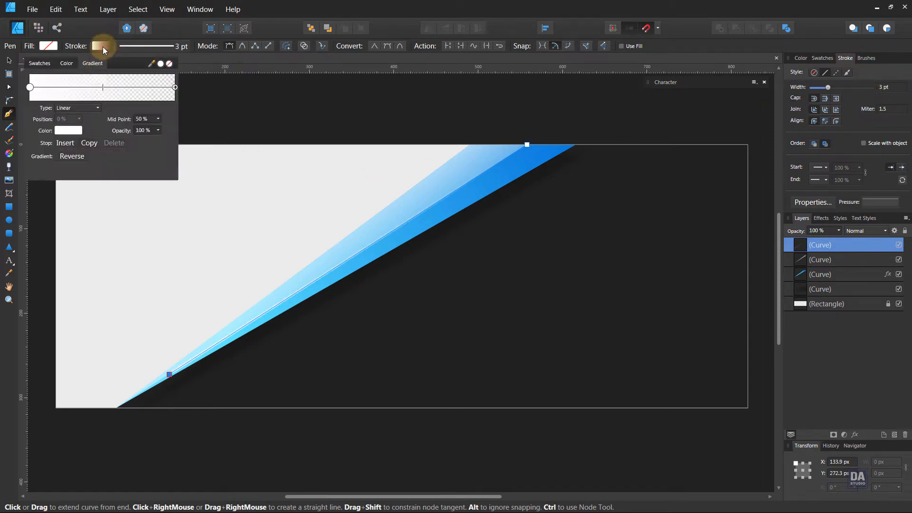
click(81, 127)
click(234, 59)
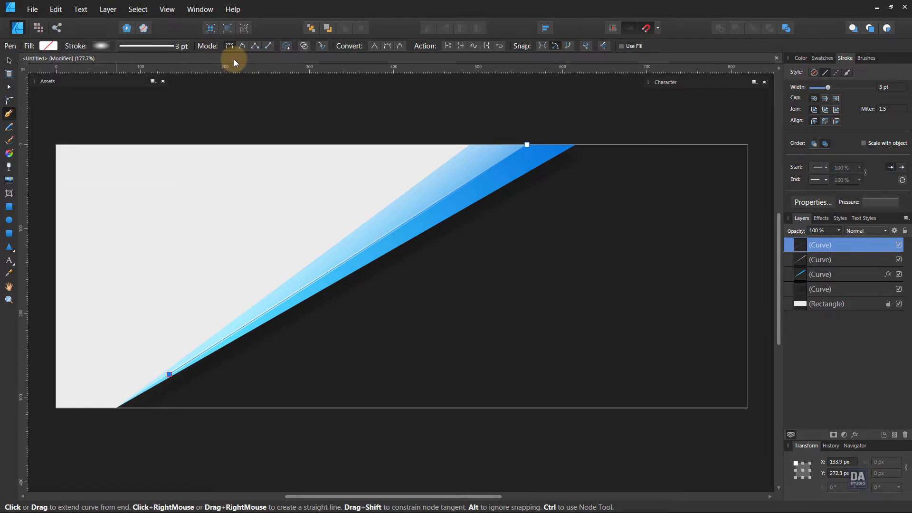
Shape the line's stroke pressure profile as an arch that tapers to zero at both ends
click(877, 203)
click(836, 215)
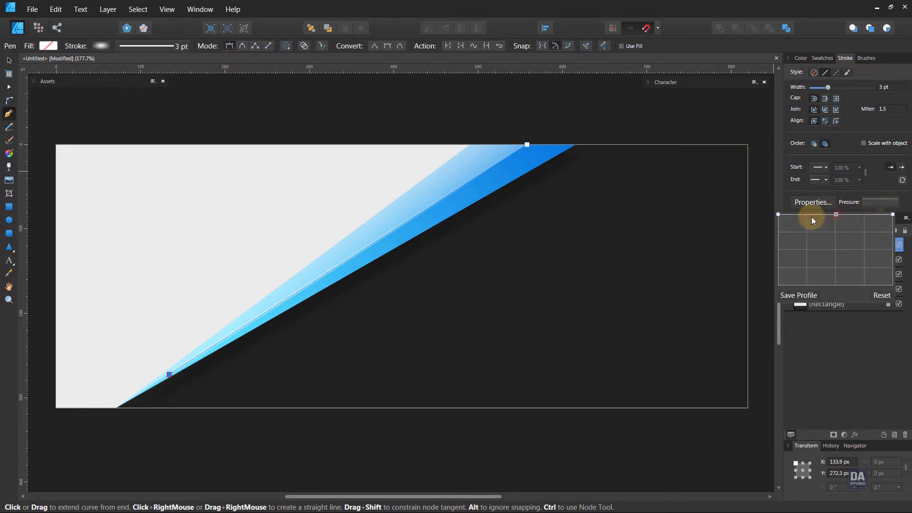
drag(779, 215, 765, 324)
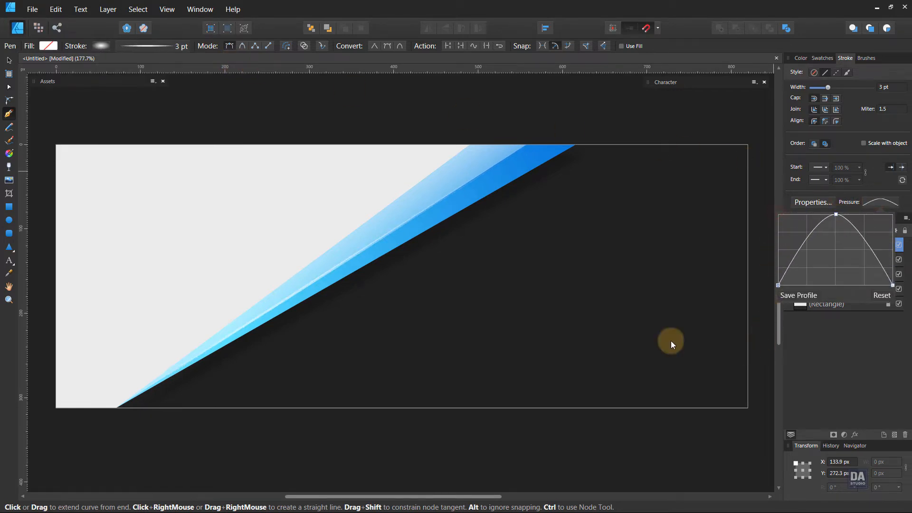
Centre the line's elliptical stroke gradient on its midpoint, run it outward along the diagonal, and deselect the line
click(10, 153)
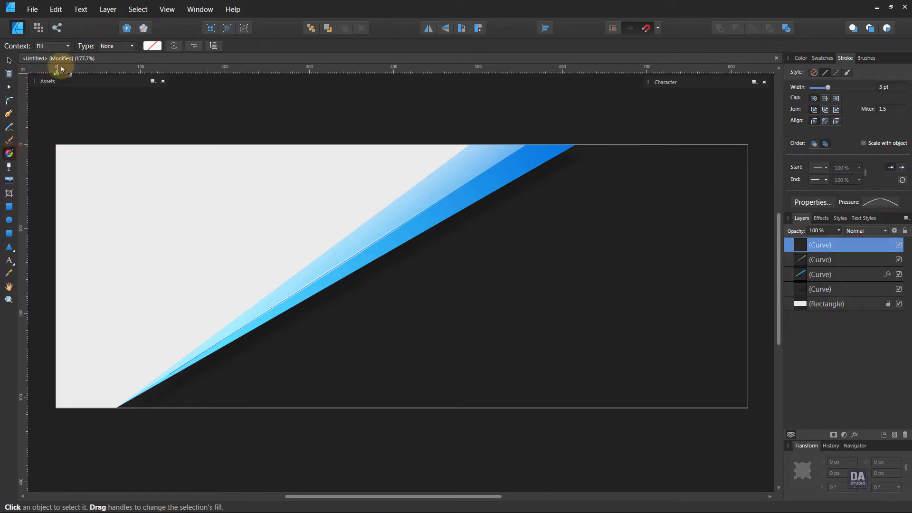
click(61, 46)
click(54, 69)
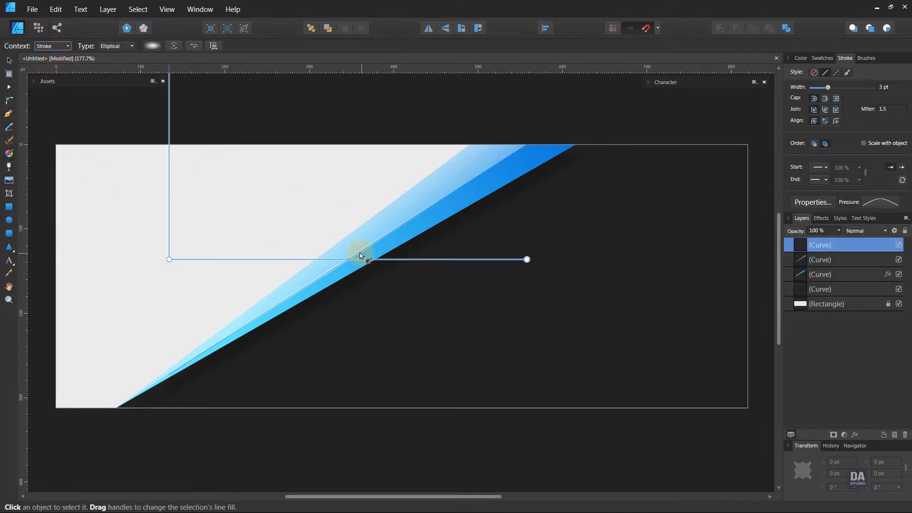
mouse_move(357, 253)
mouse_down()
mouse_move(468, 194)
mouse_move(539, 138)
mouse_move(581, 127)
mouse_up()
key(v)
click(602, 121)
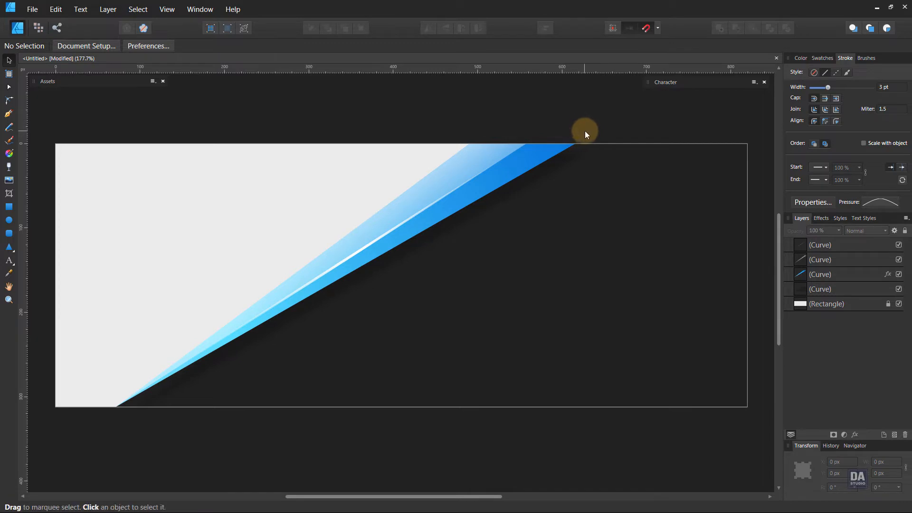
Switch to the adult-blur-books-842567.jpg document, unlock its photo layer and scale the photo down to 779 px wide
drag(376, 160, 446, 185)
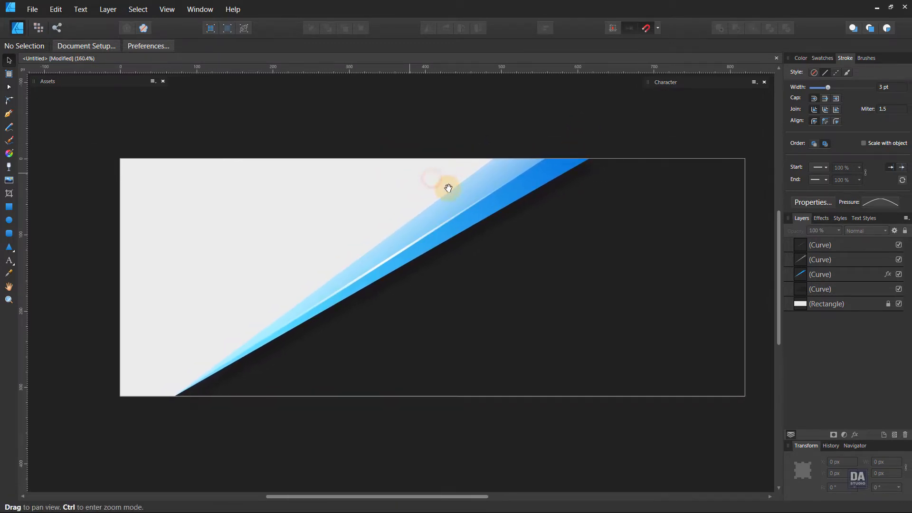
click(566, 58)
click(597, 161)
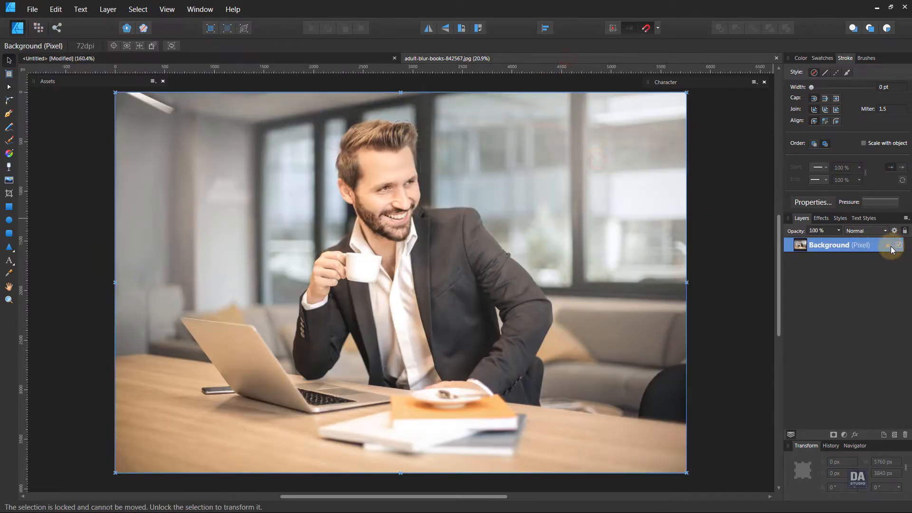
click(888, 245)
drag(694, 468, 206, 126)
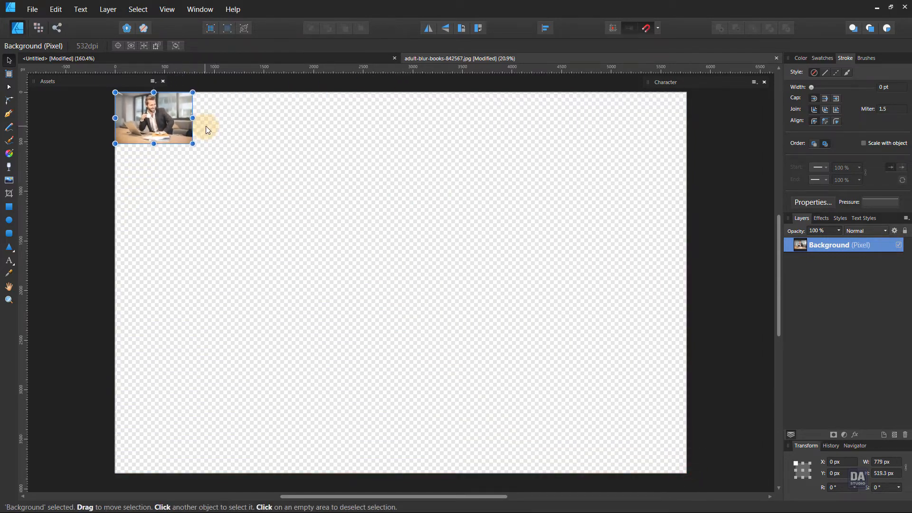
Copy the reduced photo into the untitled banner document
click(56, 9)
click(60, 52)
click(78, 60)
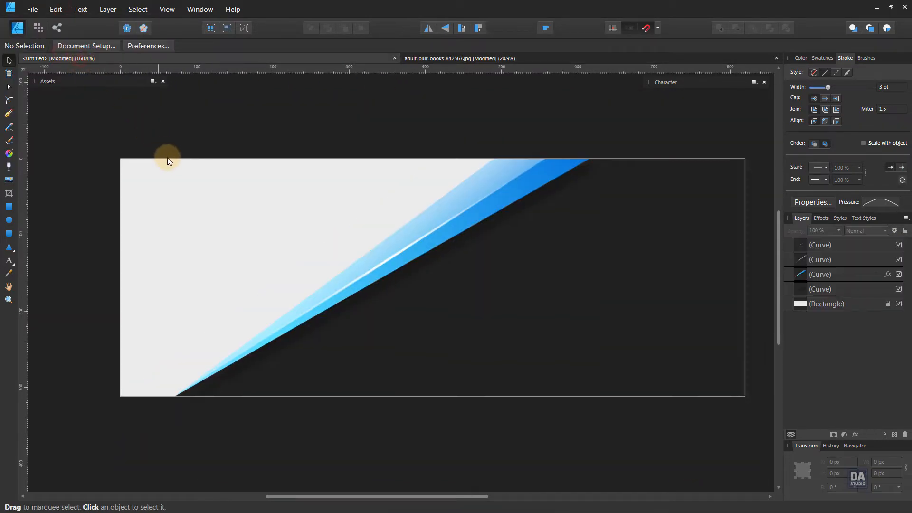
click(56, 9)
click(45, 63)
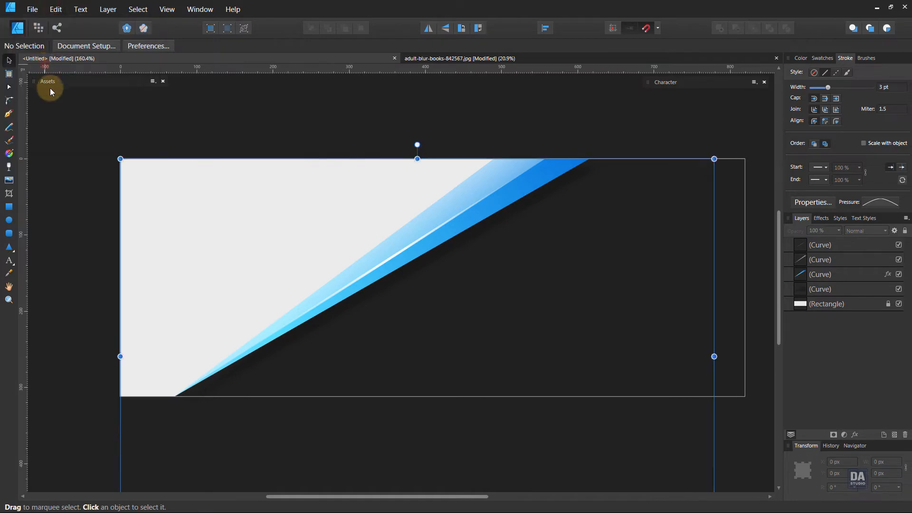
Scale the photo to about 514 px wide and place it over the light side at about X -108.5, Y -15.4 px
drag(413, 334, 360, 288)
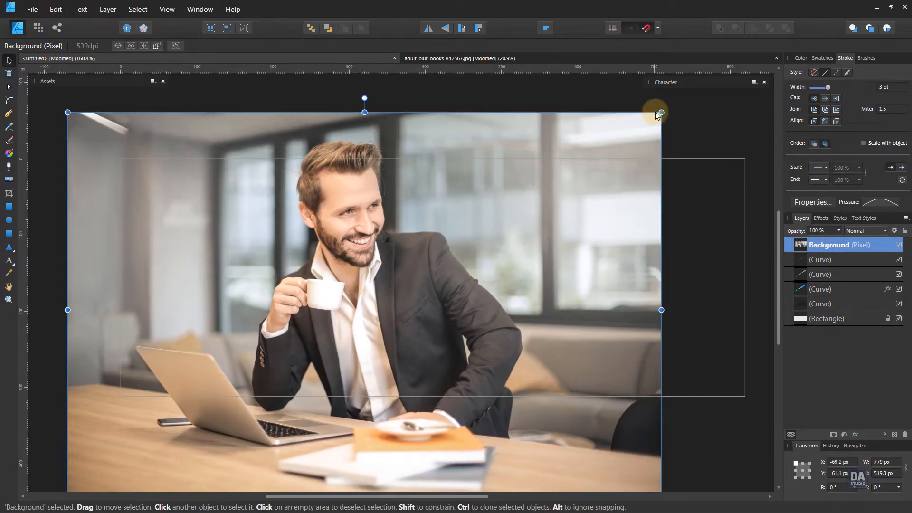
drag(660, 111, 419, 271)
drag(310, 323, 280, 240)
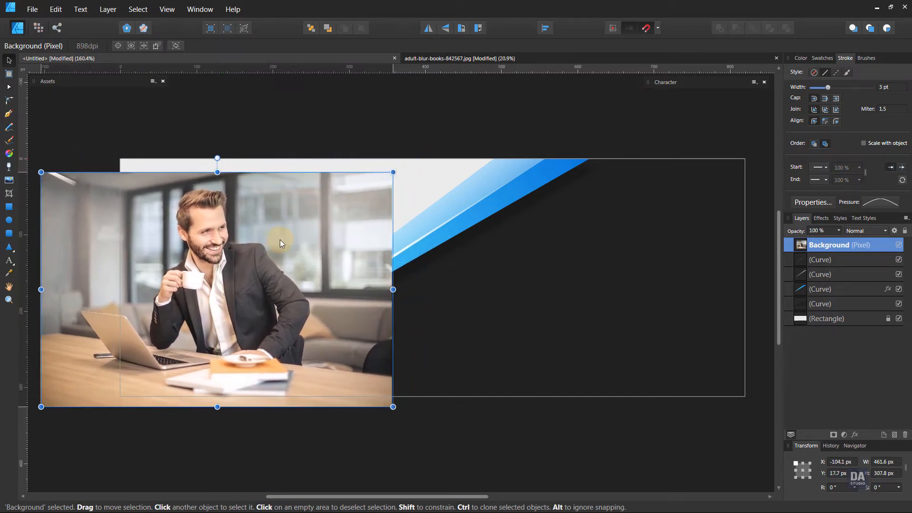
drag(394, 172, 363, 180)
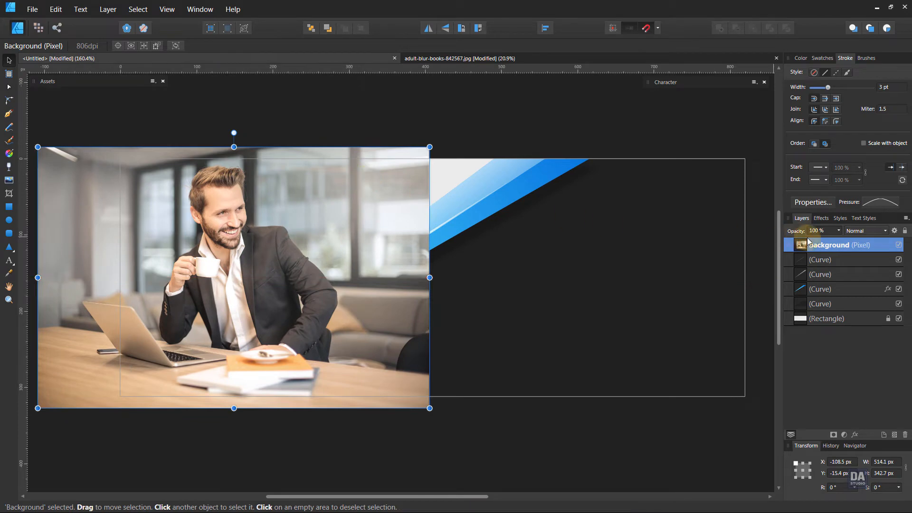
Clip the photo inside the background rectangle, then resize it to about 498 px wide at about X -87.6, Y -9.9 px
drag(853, 247, 840, 321)
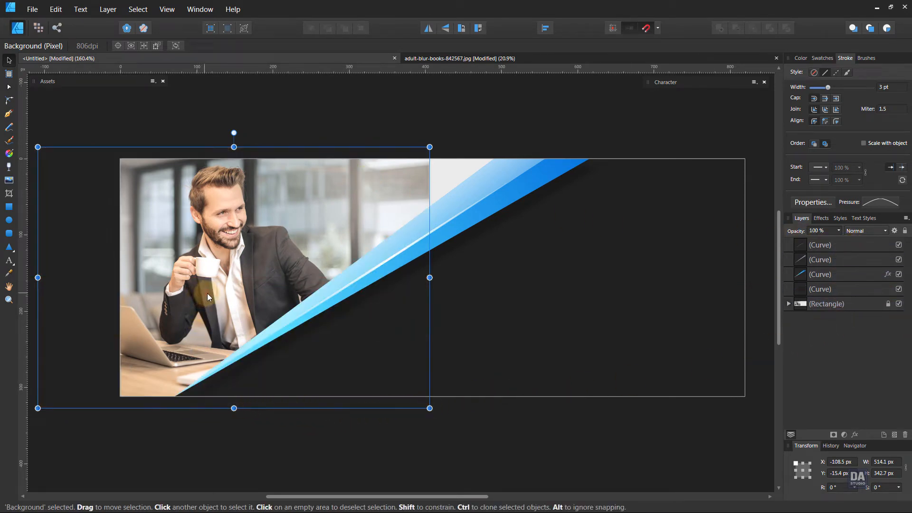
drag(207, 293, 209, 292)
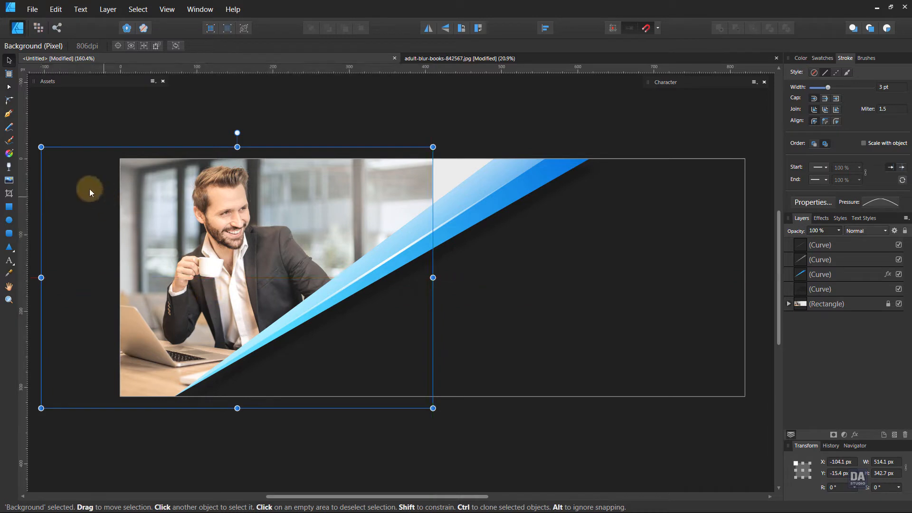
drag(40, 147, 54, 155)
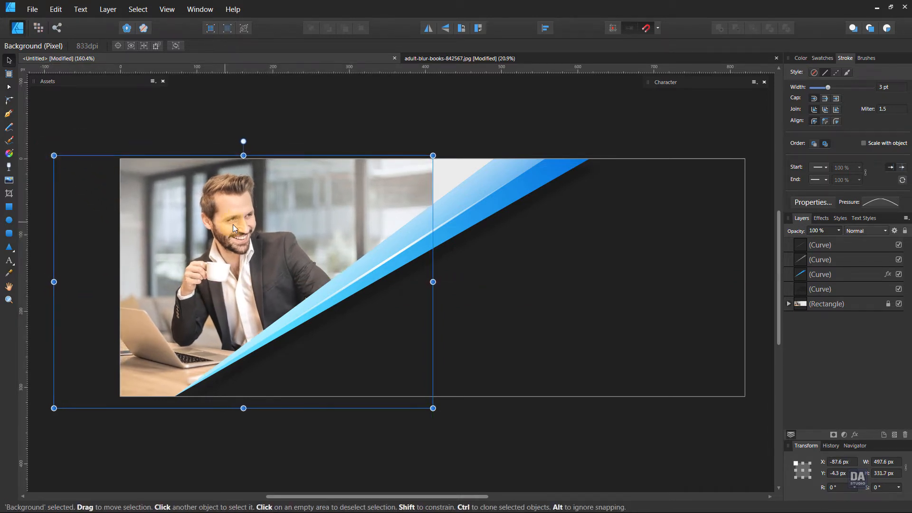
drag(231, 221, 235, 219)
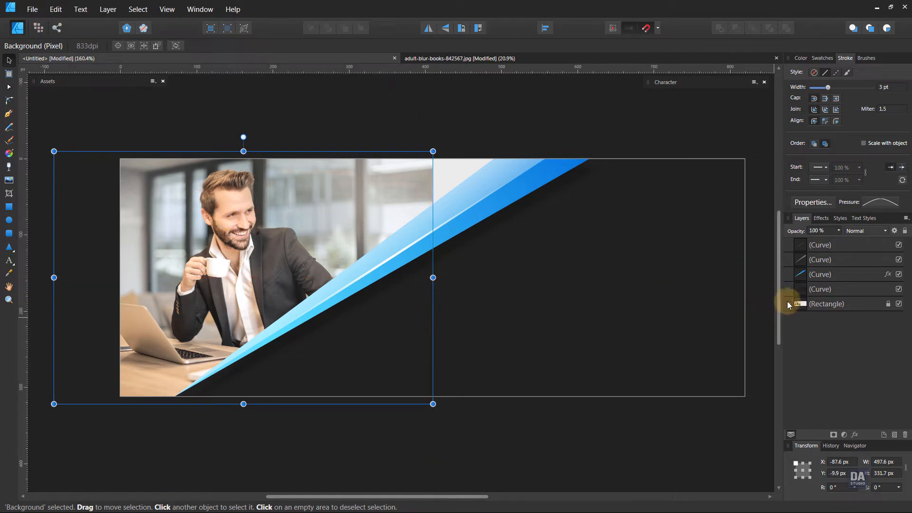
Add a Brightness and Contrast adjustment to the photo with -9 % brightness and 14 % contrast
click(790, 305)
click(844, 434)
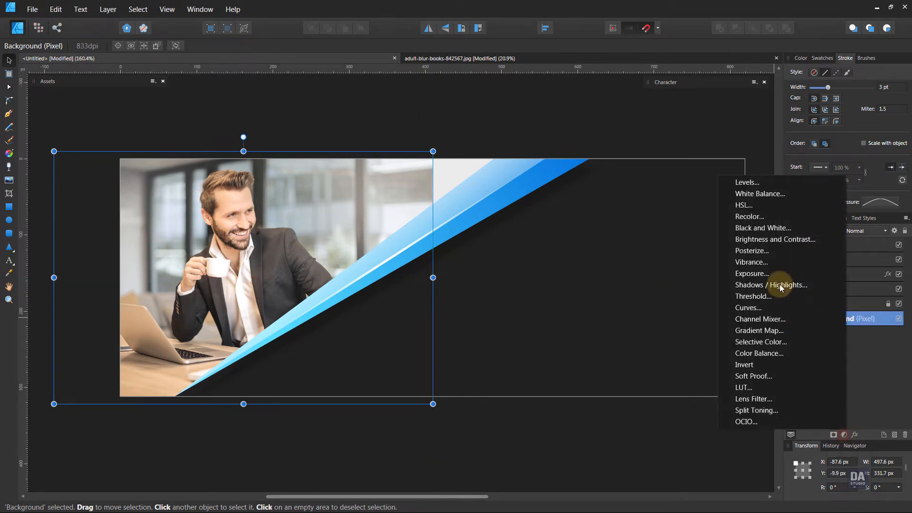
click(777, 240)
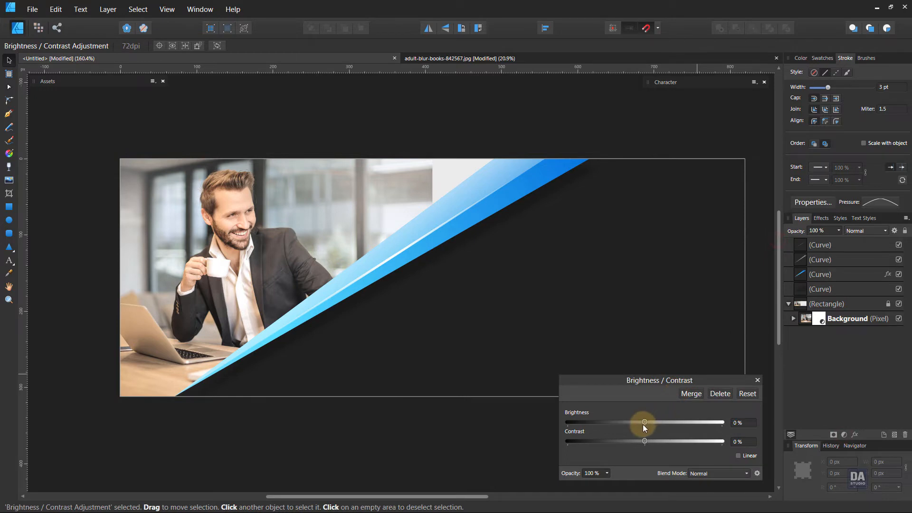
drag(646, 423, 654, 444)
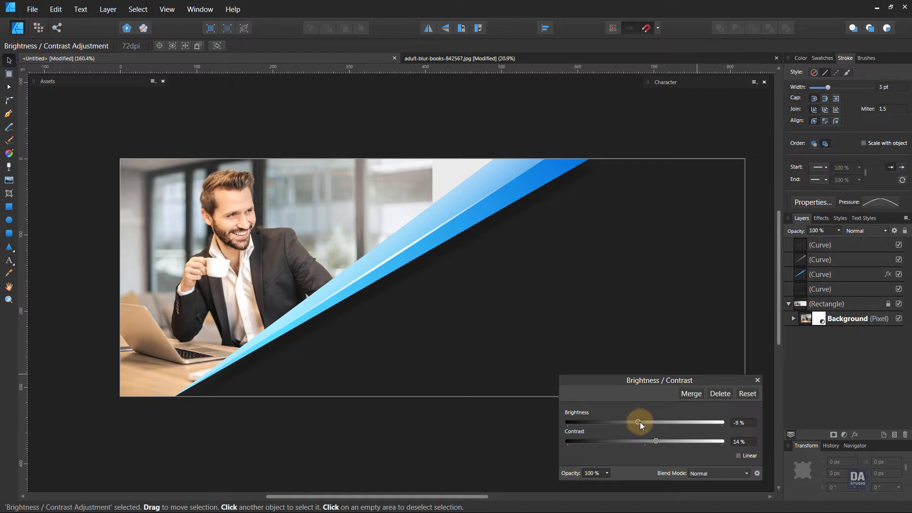
click(758, 380)
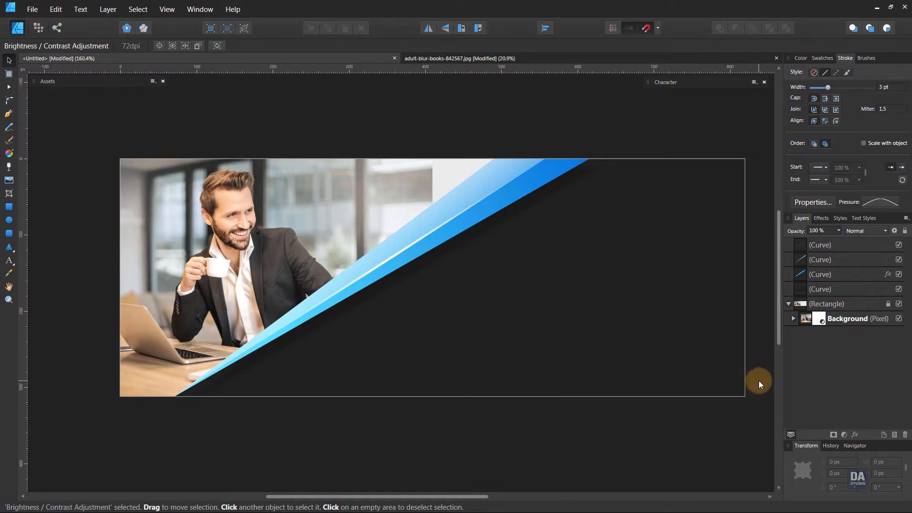
Fill the background rectangle with the grey-beige colour sampled from the photo's right edge
click(810, 306)
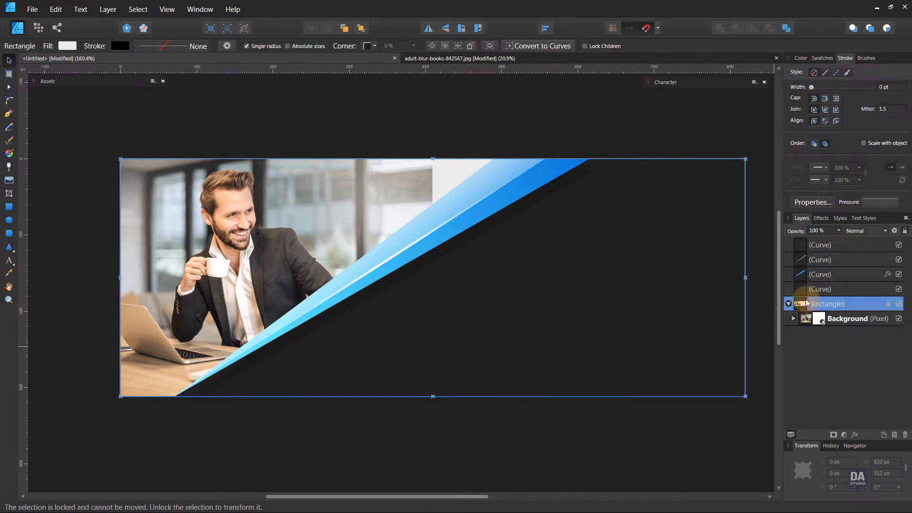
click(9, 273)
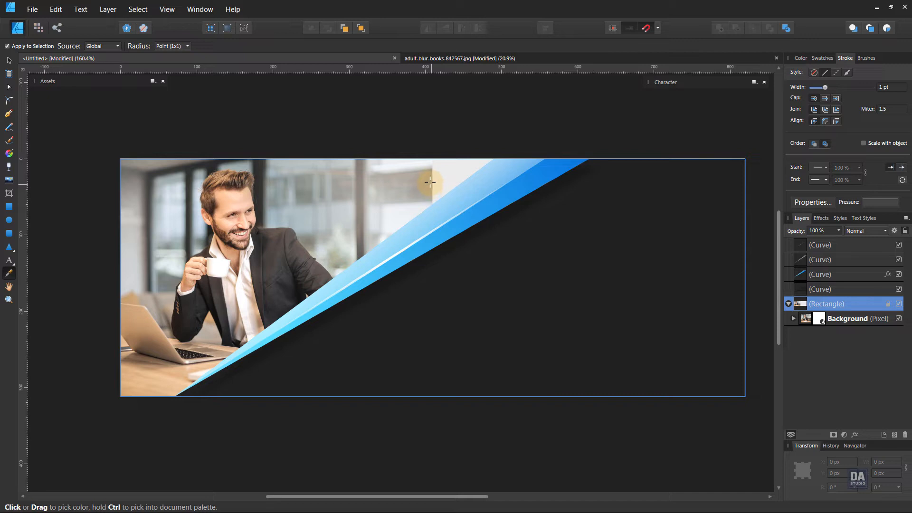
click(823, 59)
drag(800, 88, 429, 182)
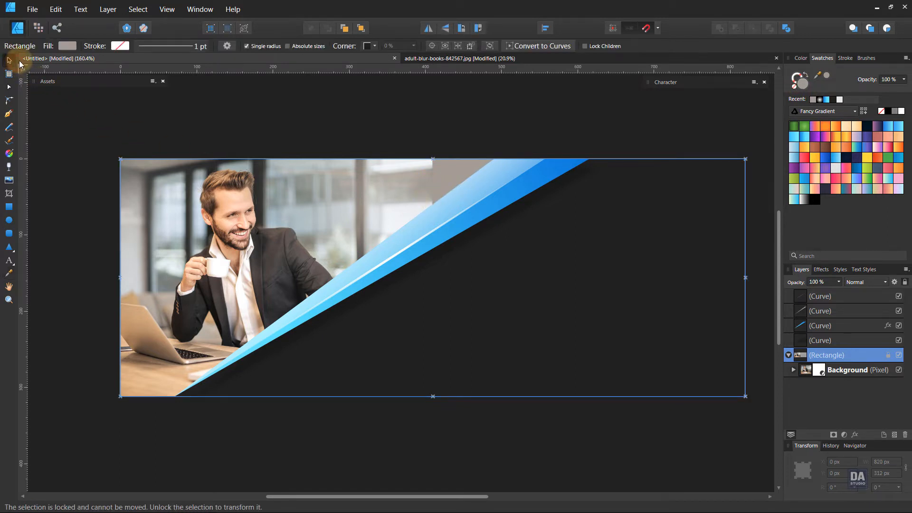
In the Pixel Persona, softly erase the photo's right edge with a 0 % hardness eraser, then return to the Designer Persona and deselect
click(37, 31)
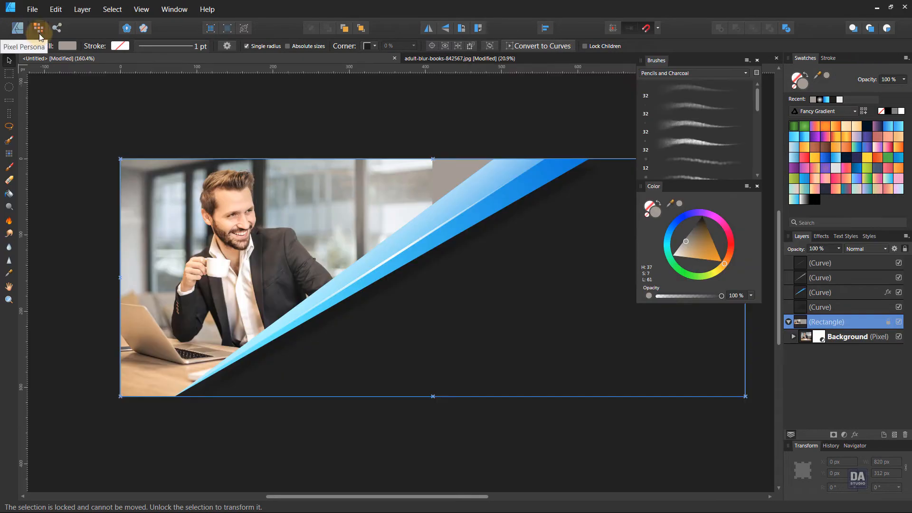
click(805, 337)
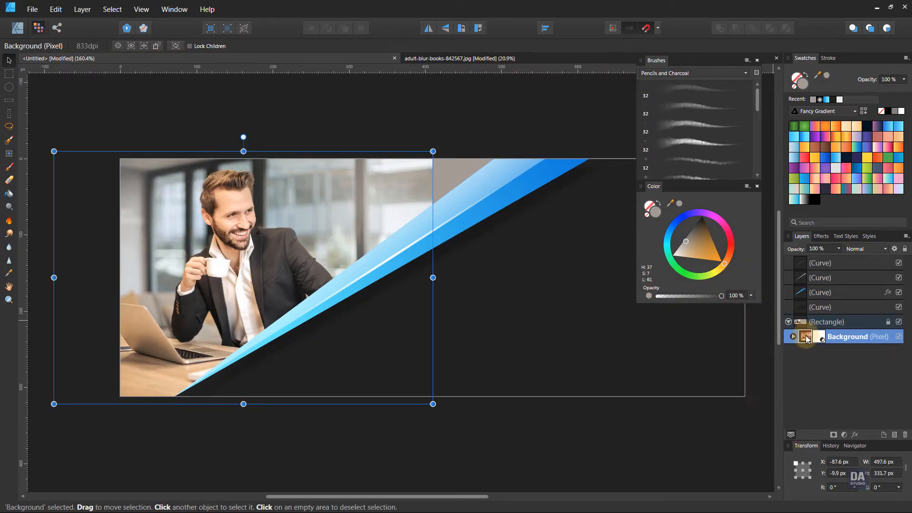
click(9, 181)
key(bracketleft)
key(bracketleft)
key(bracketleft)
key(bracketleft)
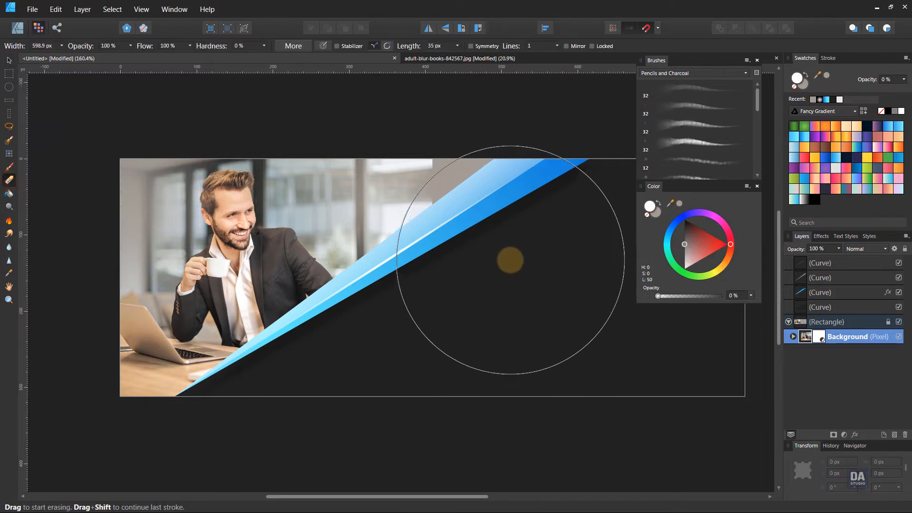
key(bracketright)
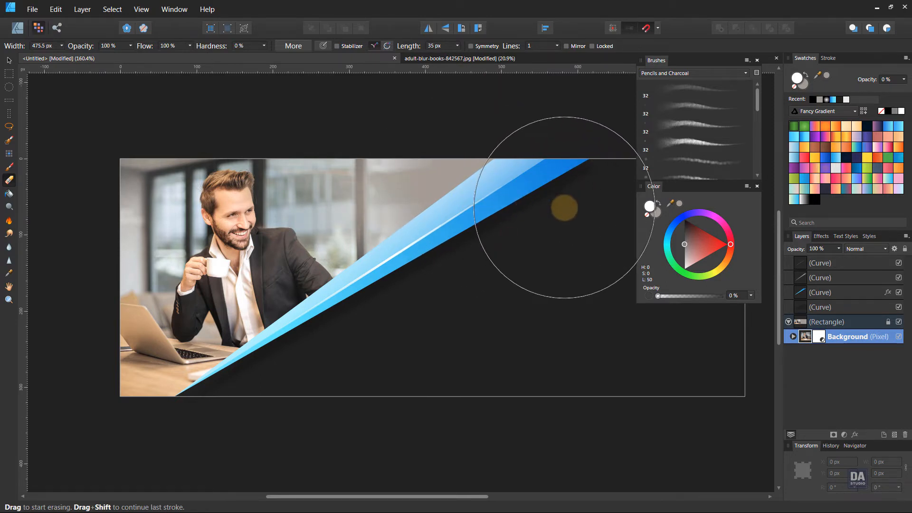
click(9, 60)
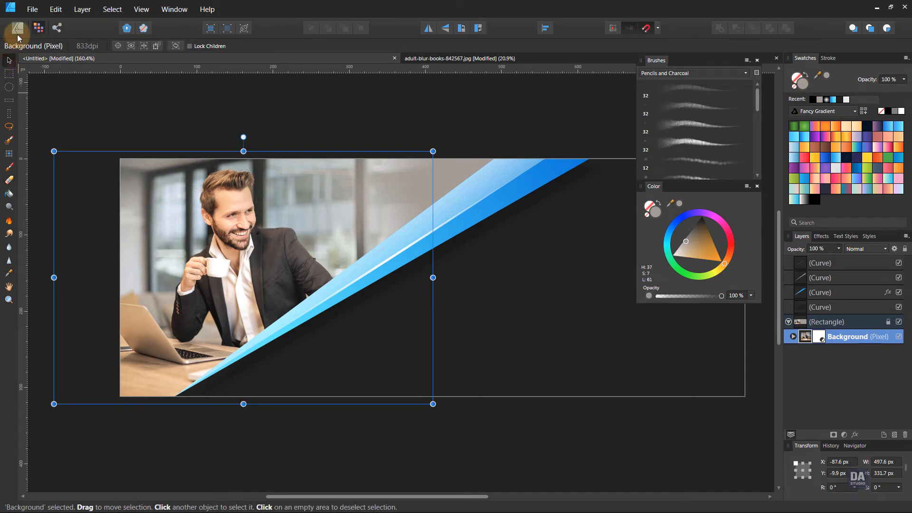
click(19, 33)
click(224, 119)
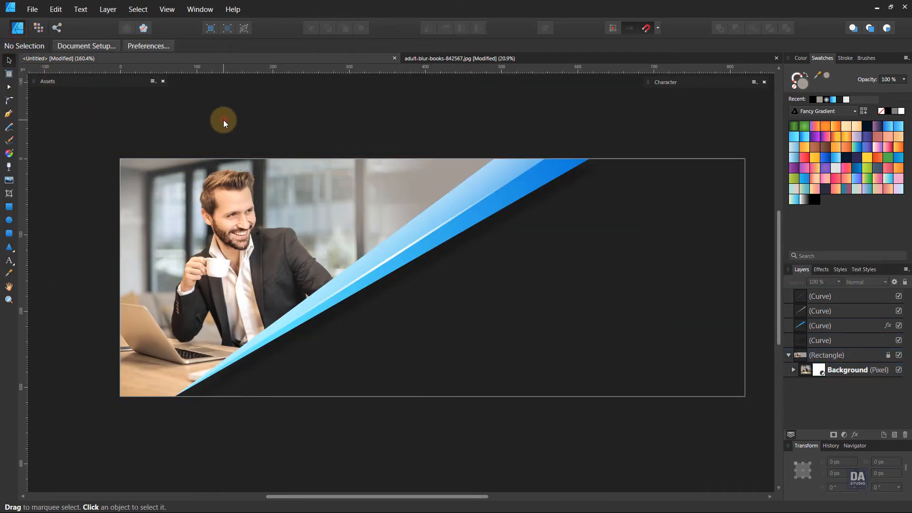
Examine the photo's blend into the background and the blue diagonal bands across the whole banner
key(space)
key(ctrl+space)
drag(397, 175, 374, 166)
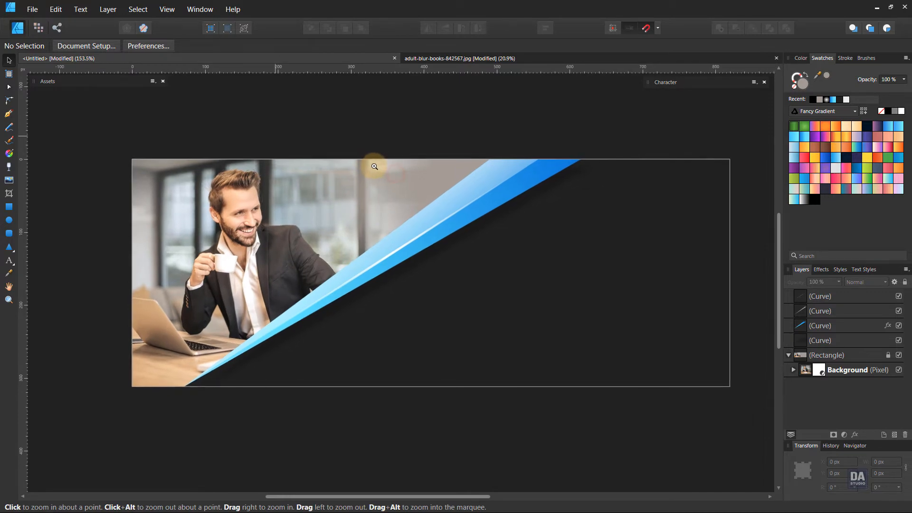
ctrl+click(375, 165)
ctrl+click(375, 166)
key(ctrl+space)
drag(464, 178, 266, 143)
drag(570, 224, 366, 179)
key(ctrl+space)
drag(453, 211, 475, 218)
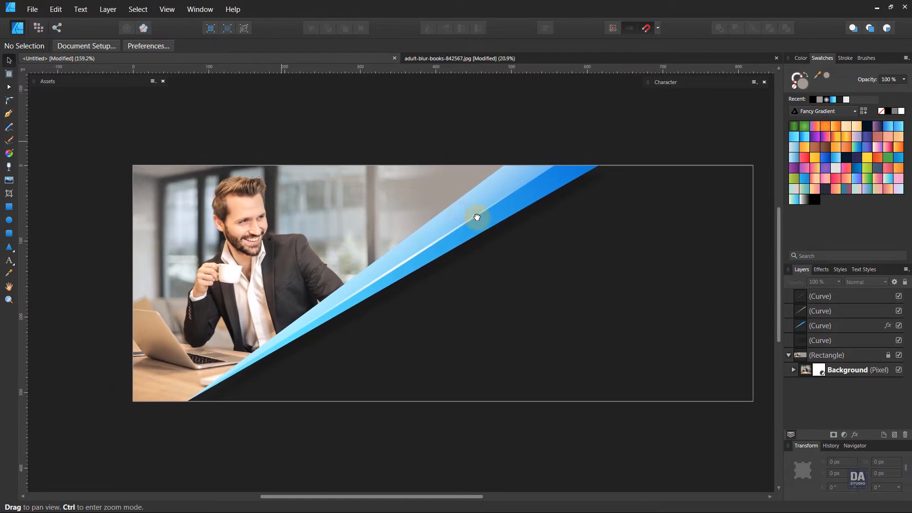
Place the white Design Art Studio logo asset in the upper-right corner of the banner's dark area
click(53, 87)
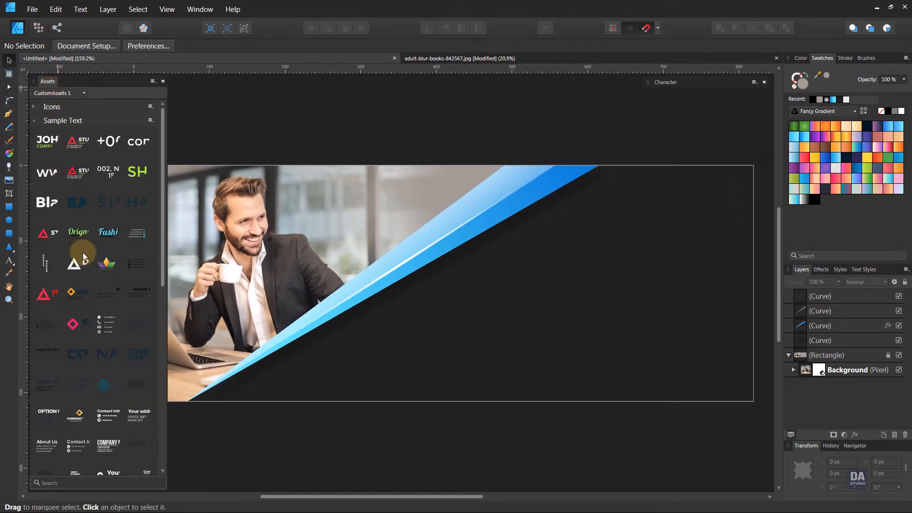
drag(76, 261, 714, 190)
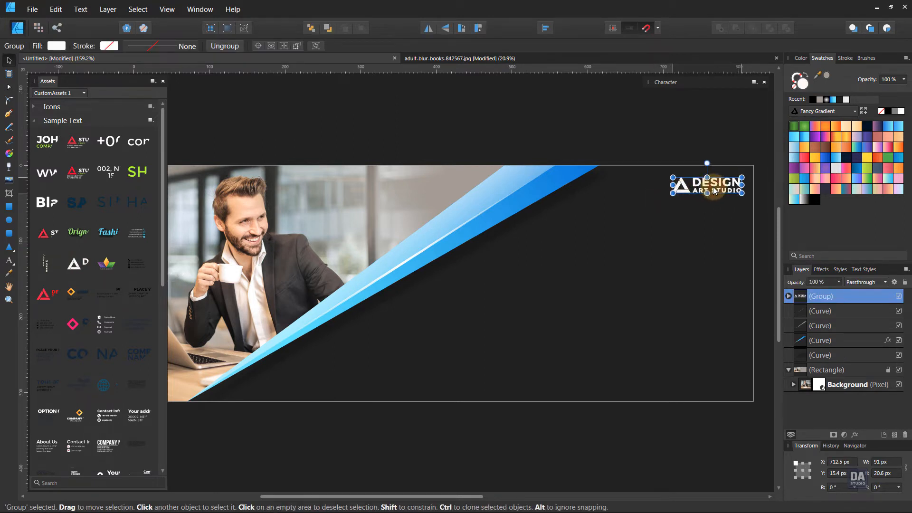
key(space)
drag(455, 245, 430, 234)
drag(480, 279, 479, 264)
Try placing the dark HEADLINE sample-text asset over the banner, and undo it
scroll(155, 340, down, 3)
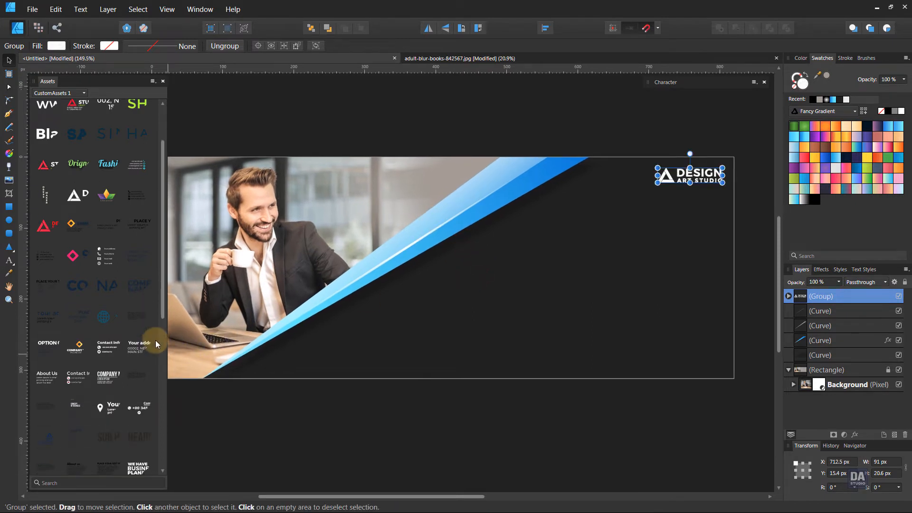
scroll(155, 340, down, 5)
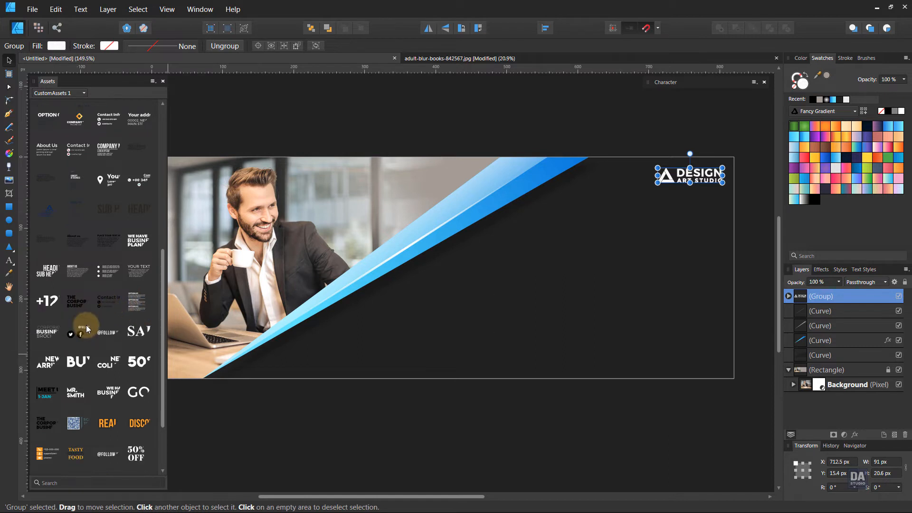
scroll(66, 214, up, 2)
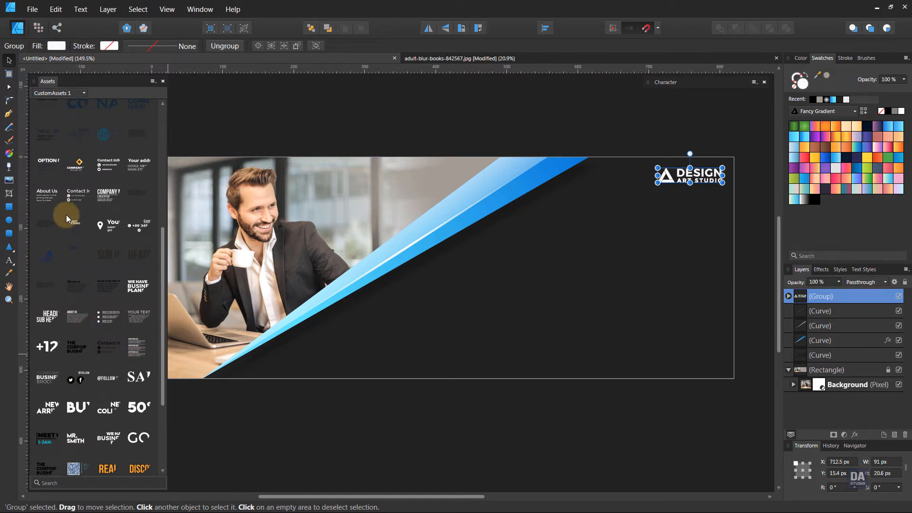
scroll(84, 326, down, 5)
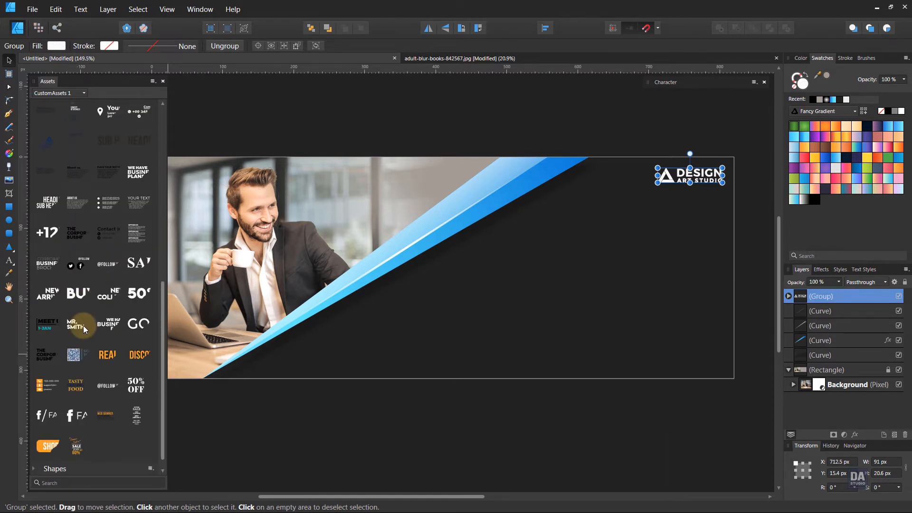
scroll(84, 326, up, 9)
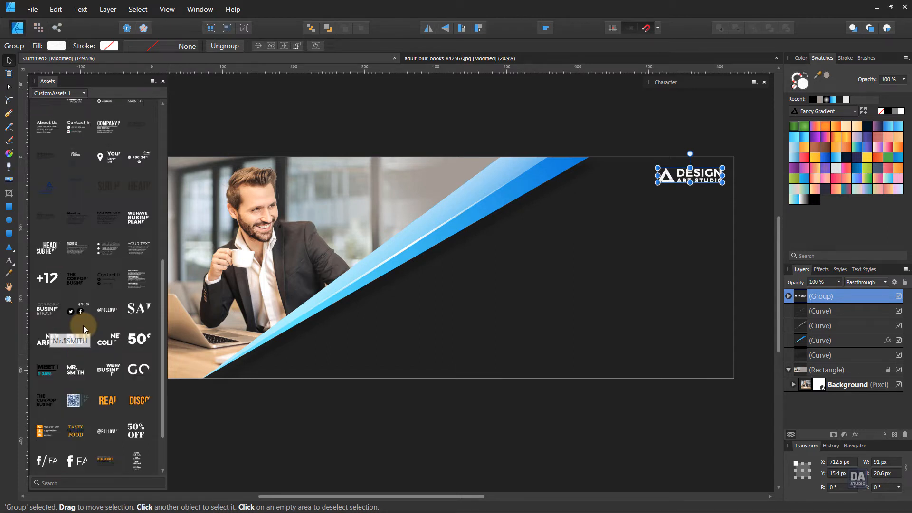
scroll(84, 325, down, 3)
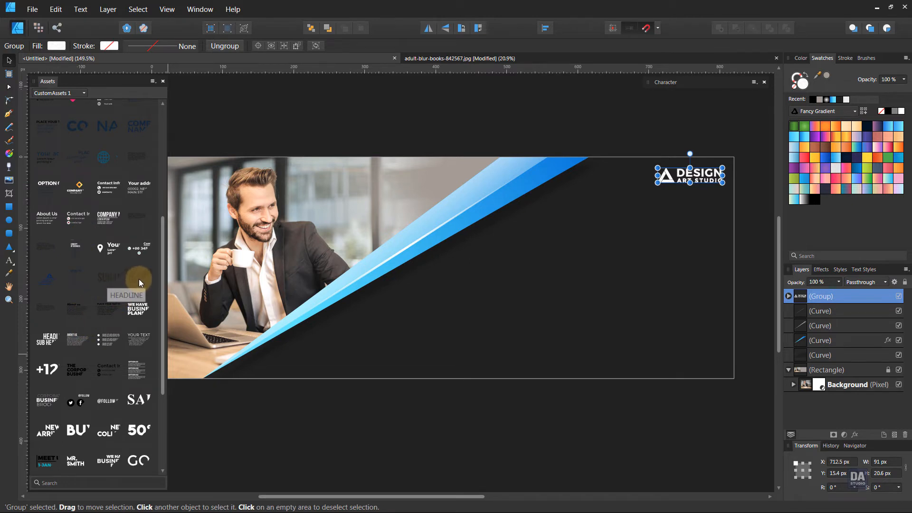
drag(141, 276, 423, 300)
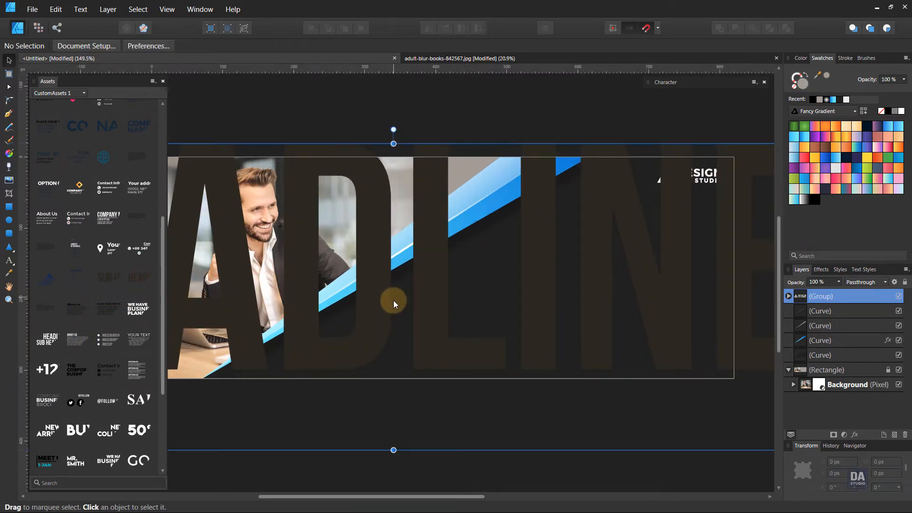
key(ctrl+z)
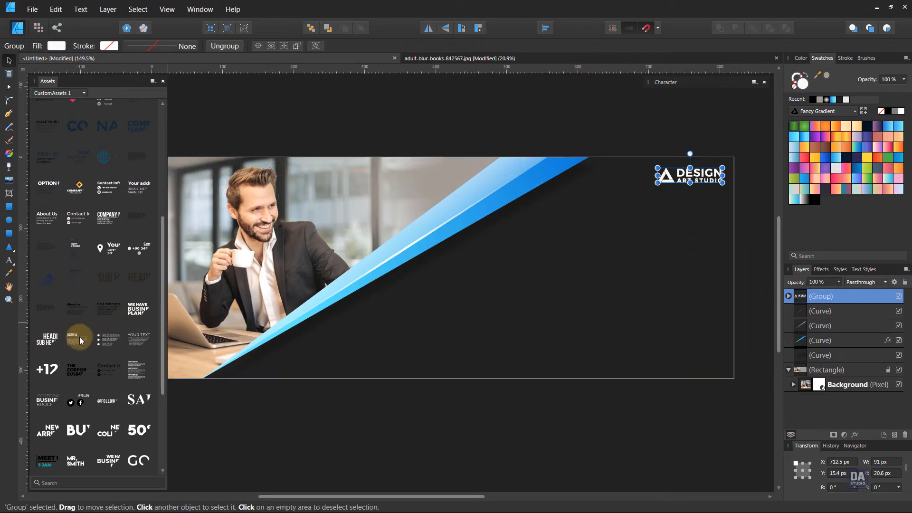
Place the white HEADLINE / SUB HEADLINE text asset on the banner and delete its SUB HEADLINE line
drag(48, 338, 426, 282)
double_click(467, 320)
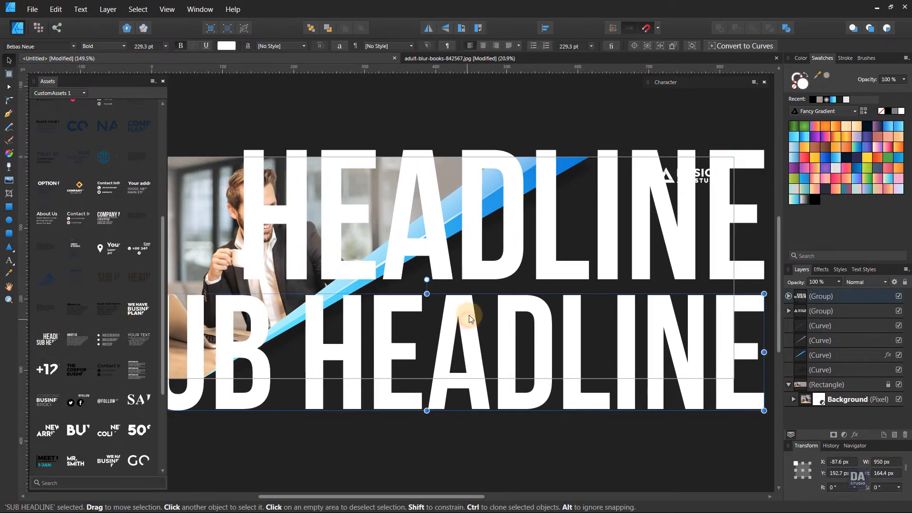
key(Delete)
click(485, 281)
click(491, 274)
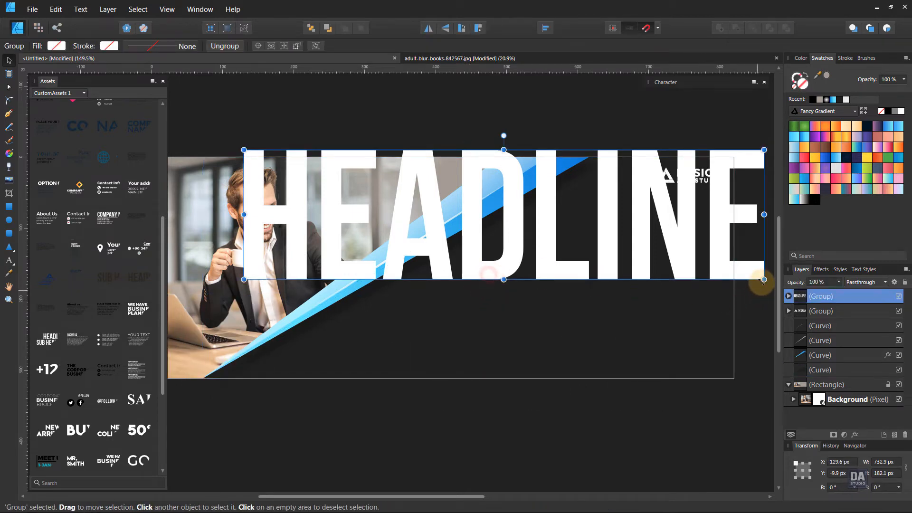
Scale the HEADLINE text down to about 126 px wide and move it onto the dark area beside the blue bands
drag(763, 280, 463, 216)
drag(415, 182, 631, 279)
key(ctrl+z)
key(ctrl+z)
click(395, 185)
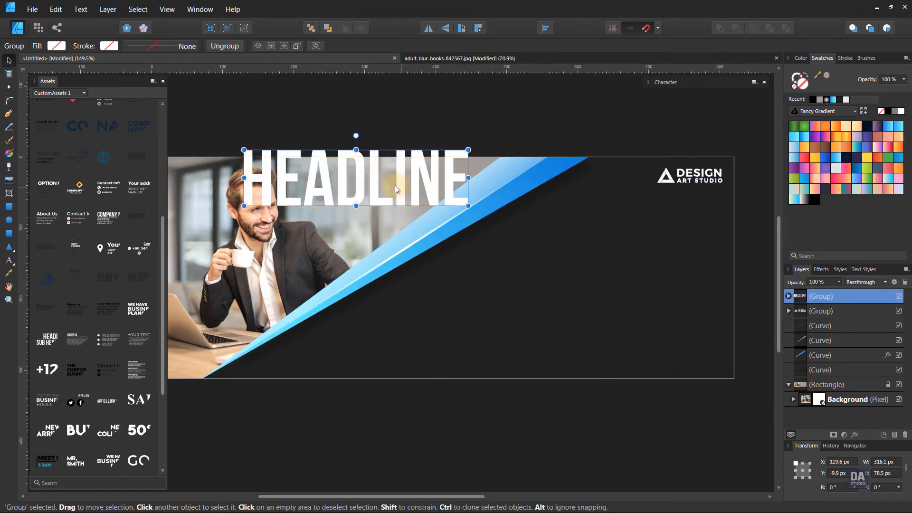
drag(369, 191, 604, 264)
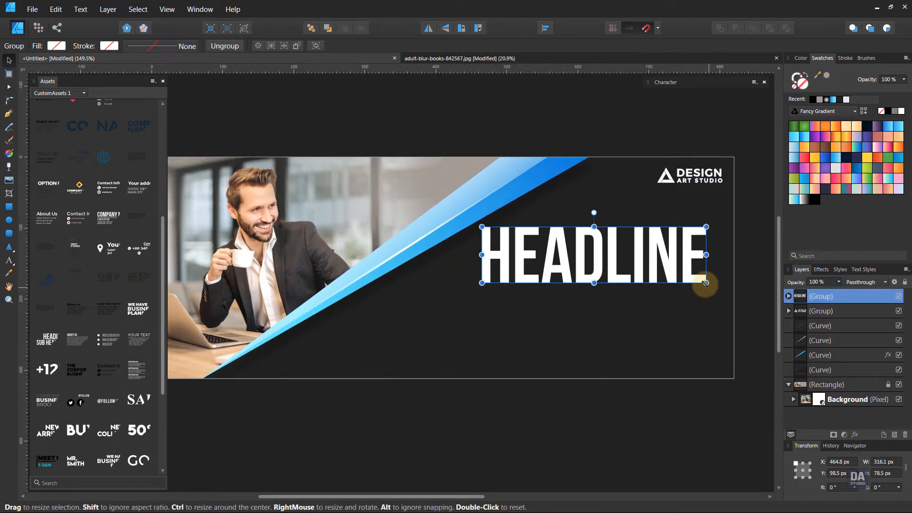
drag(705, 283, 570, 249)
Replace the HEADLINE text with HELP YOU TO GROW
double_click(563, 242)
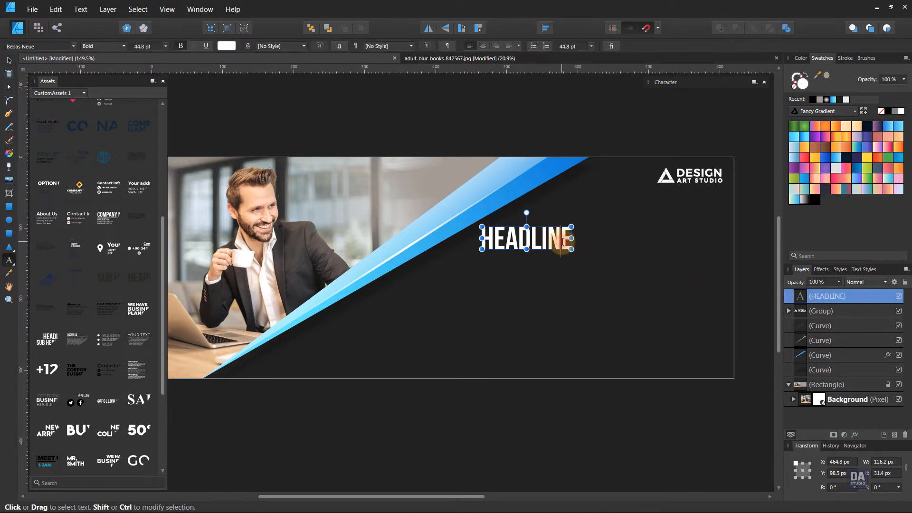
double_click(562, 241)
text(HEL)
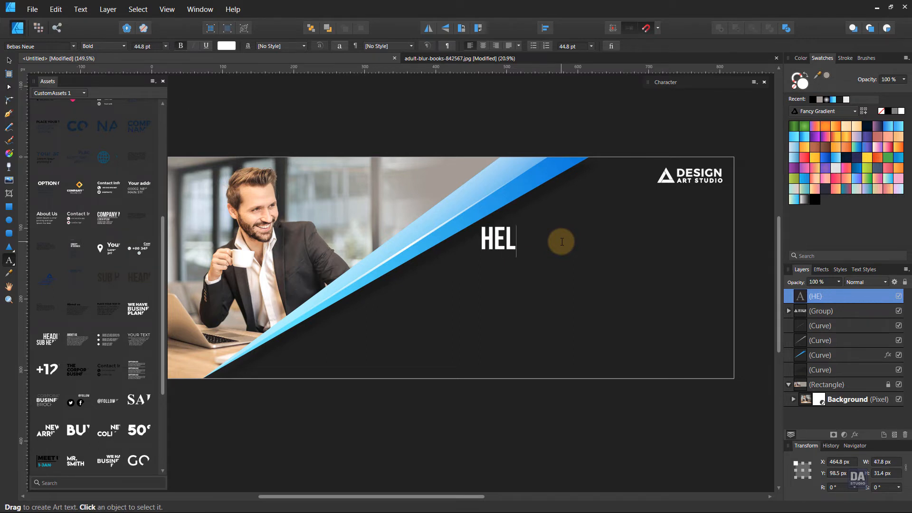
text(P TO)
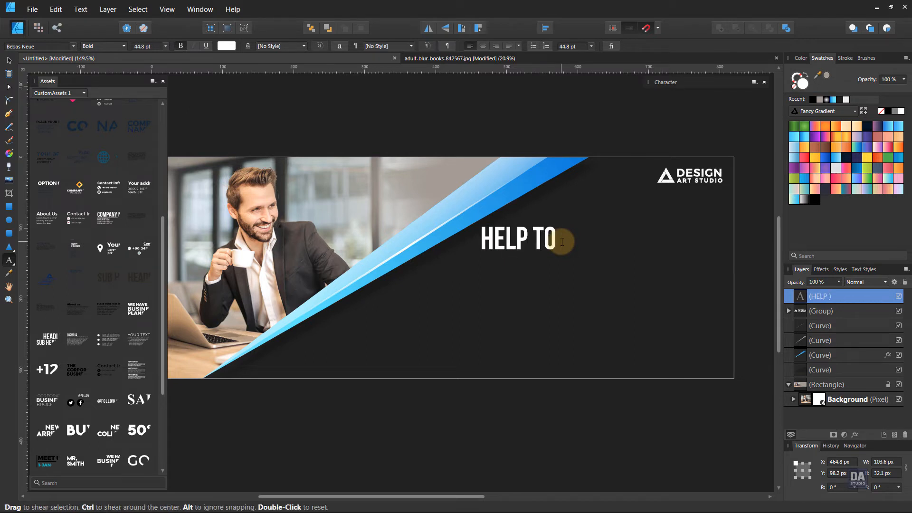
key(BackSpace)
key(BackSpace)
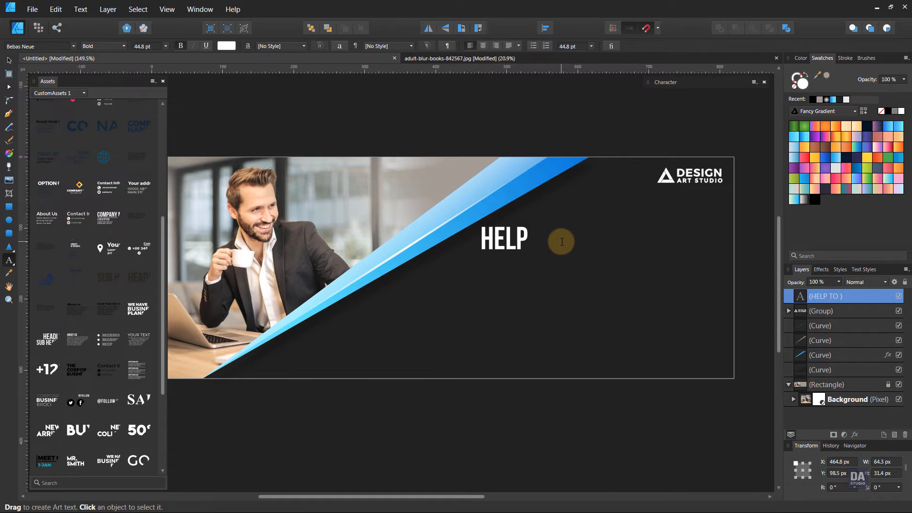
text(YOU TO GROW)
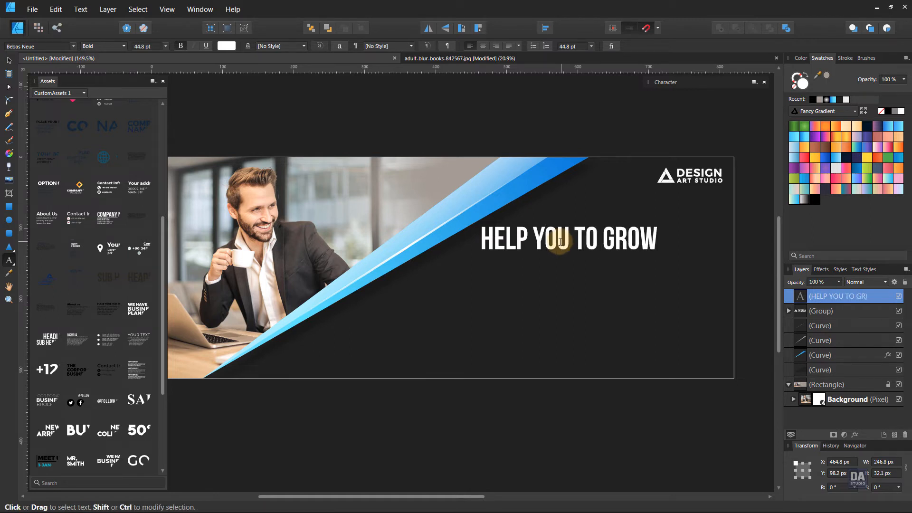
key(Escape)
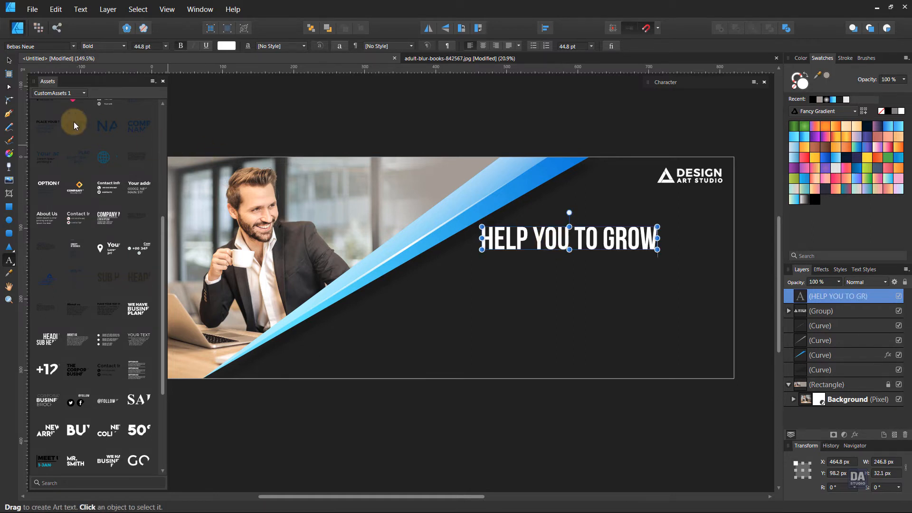
click(8, 60)
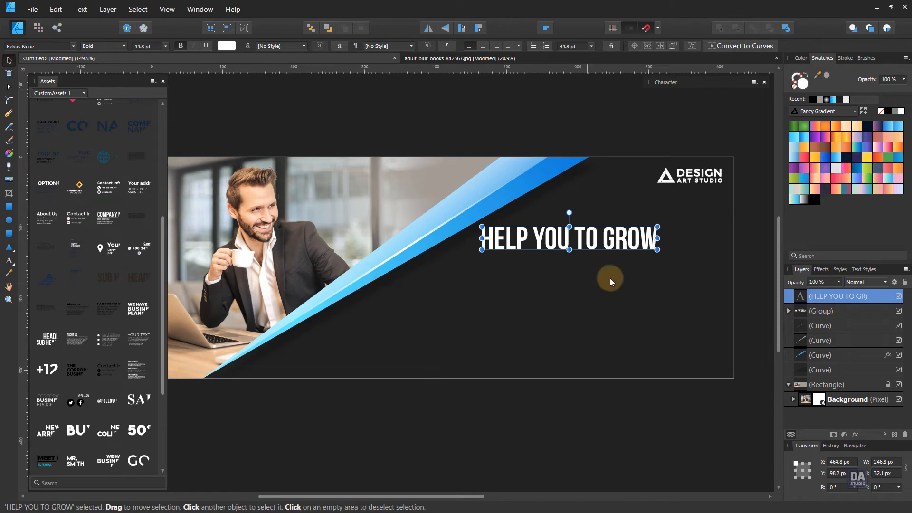
Scale HELP YOU TO GROW down to 36.3 pt and add a copy directly below it reading THE BUSINESS
mouse_move(657, 251)
mouse_down()
mouse_move(629, 246)
mouse_move(686, 240)
mouse_move(619, 260)
mouse_up()
triple_click(620, 259)
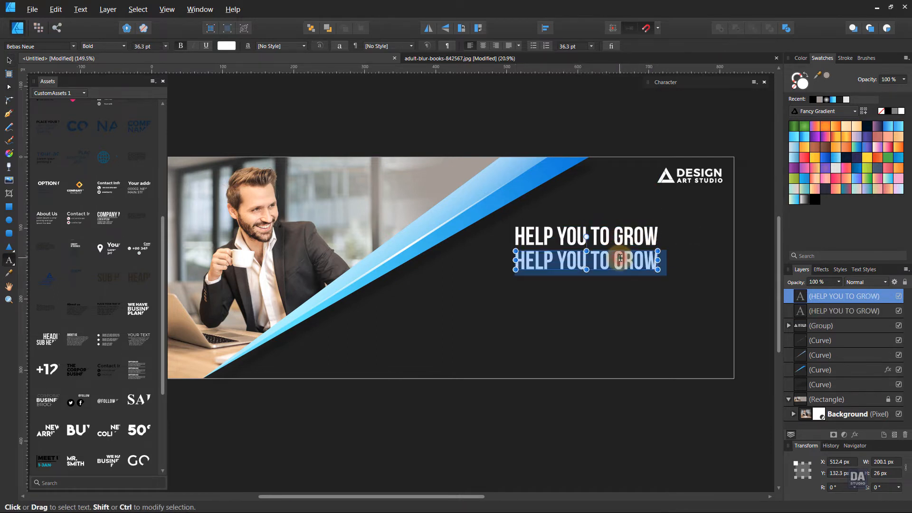
text(THE BUSINESS)
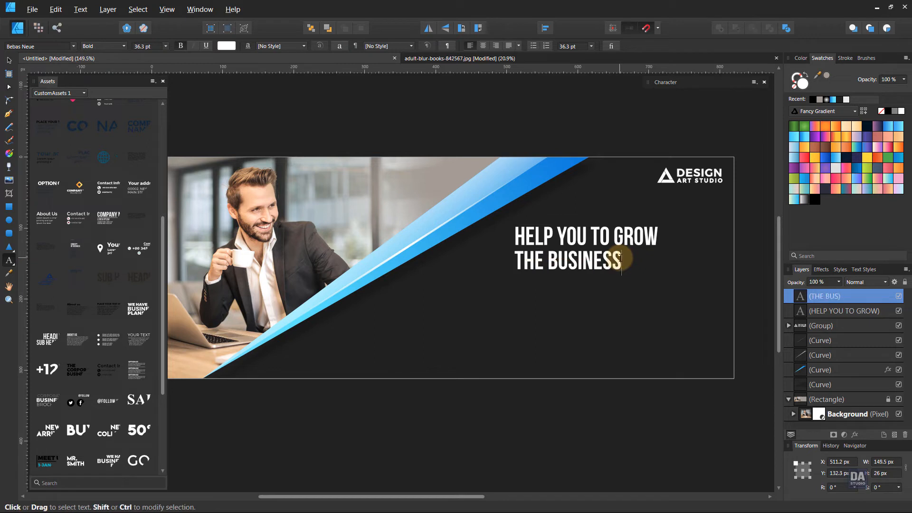
key(Escape)
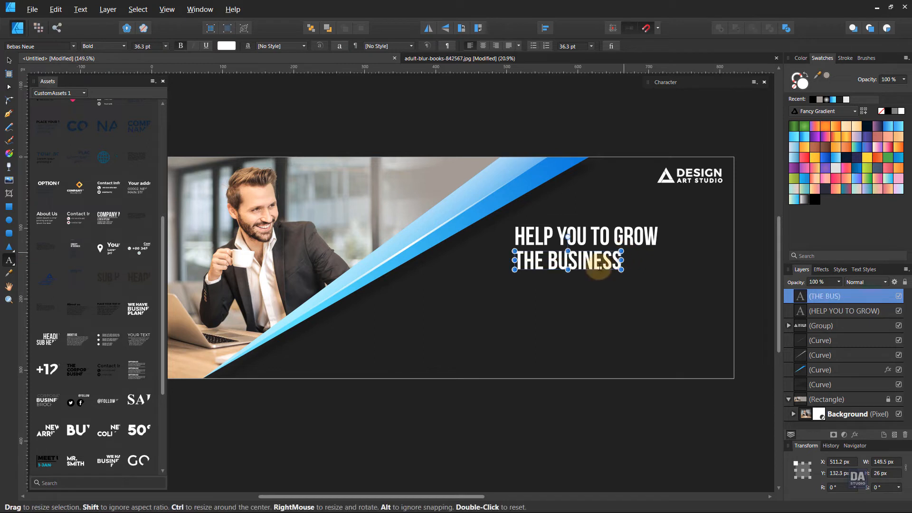
click(10, 60)
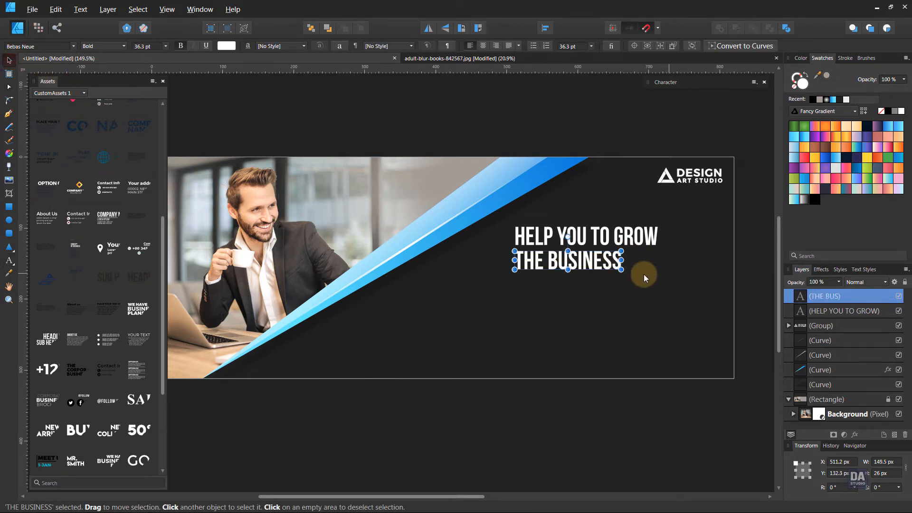
Enlarge THE BUSINESS to about 231 px wide and move both text lines slightly up together
drag(621, 269, 680, 279)
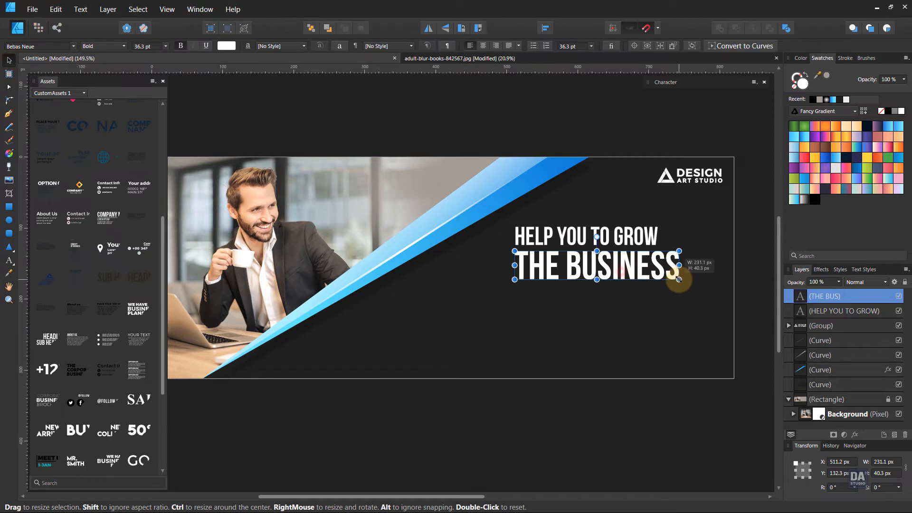
shift+click(616, 239)
drag(608, 259, 609, 252)
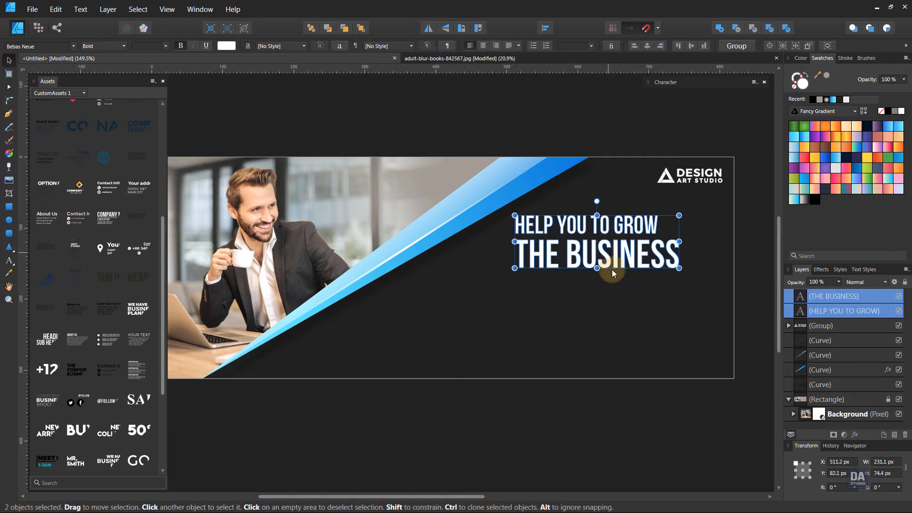
click(591, 378)
Duplicate the HELP YOU TO GROW line below THE BUSINESS and change the copy's text to About us
click(559, 267)
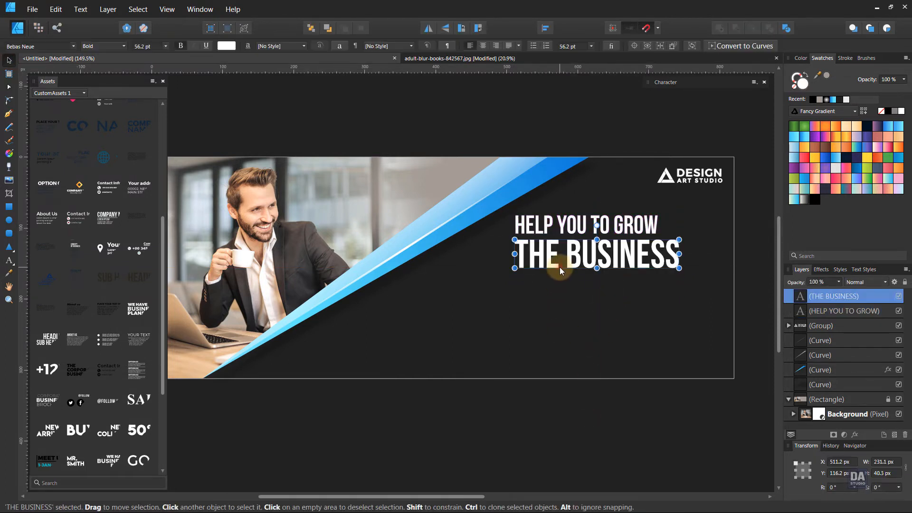
drag(551, 229, 555, 289)
triple_click(555, 289)
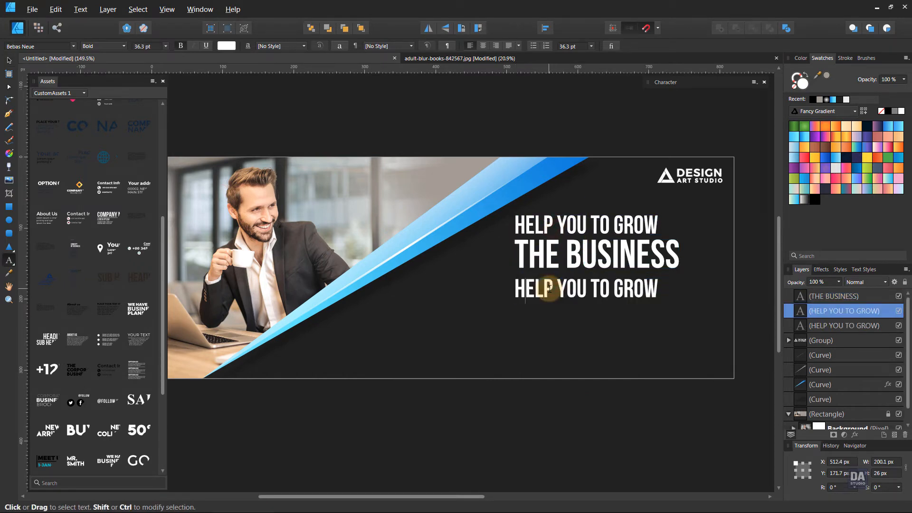
text(ABOU)
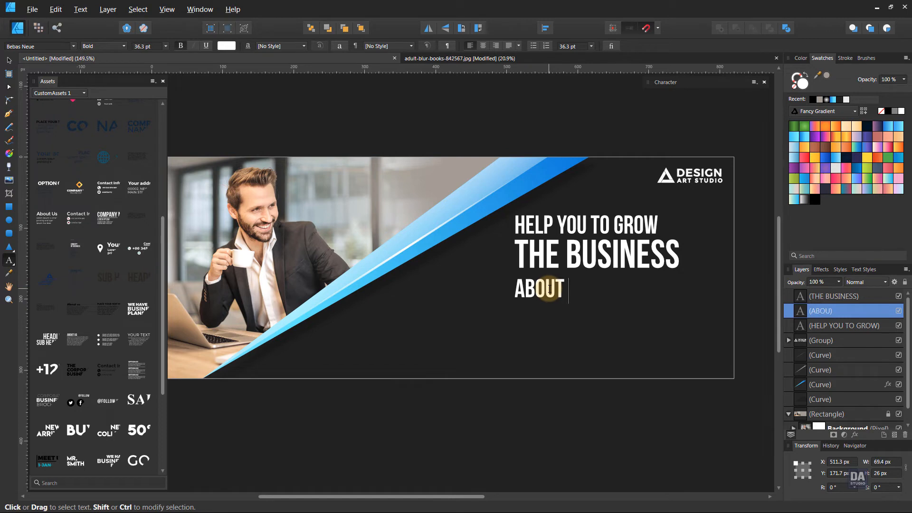
text(T)
key(BackSpace)
key(BackSpace)
key(BackSpace)
key(BackSpace)
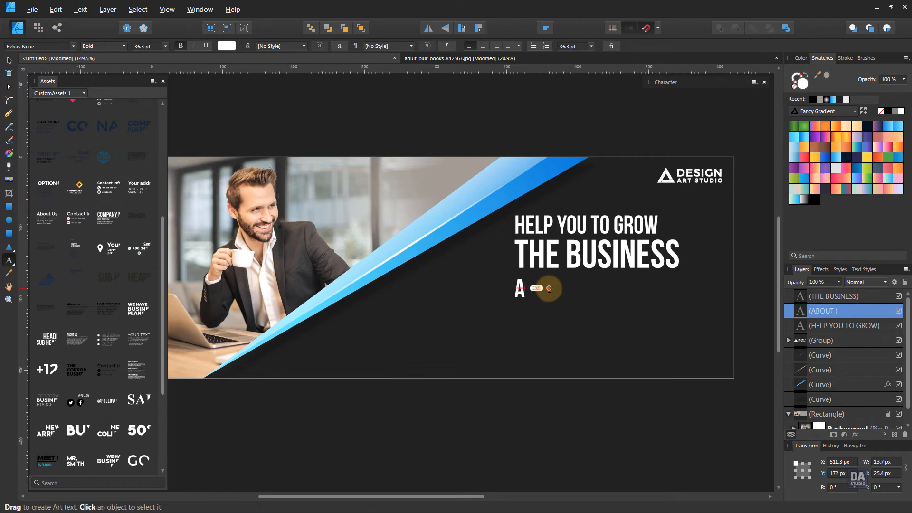
text(BOUT US)
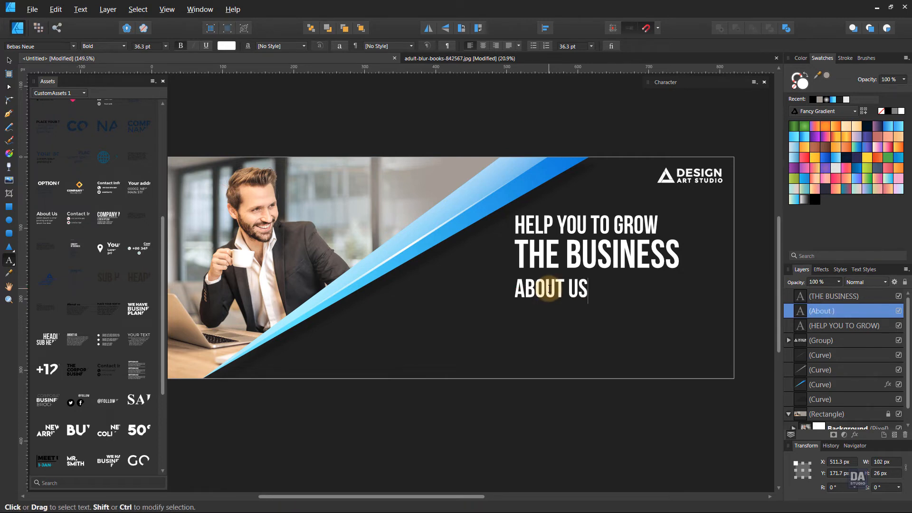
key(Escape)
click(9, 60)
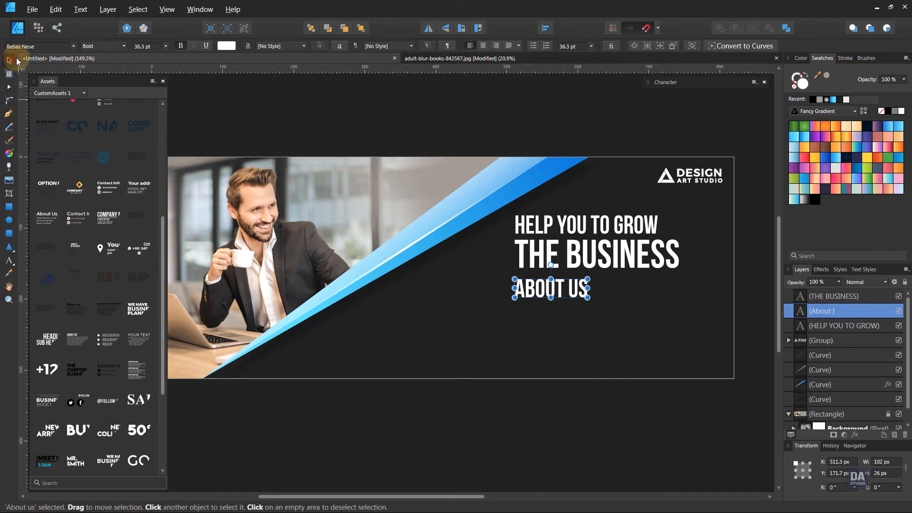
Set the About us text in Montserrat and scale it down to about 94 px wide
click(34, 46)
text(mon)
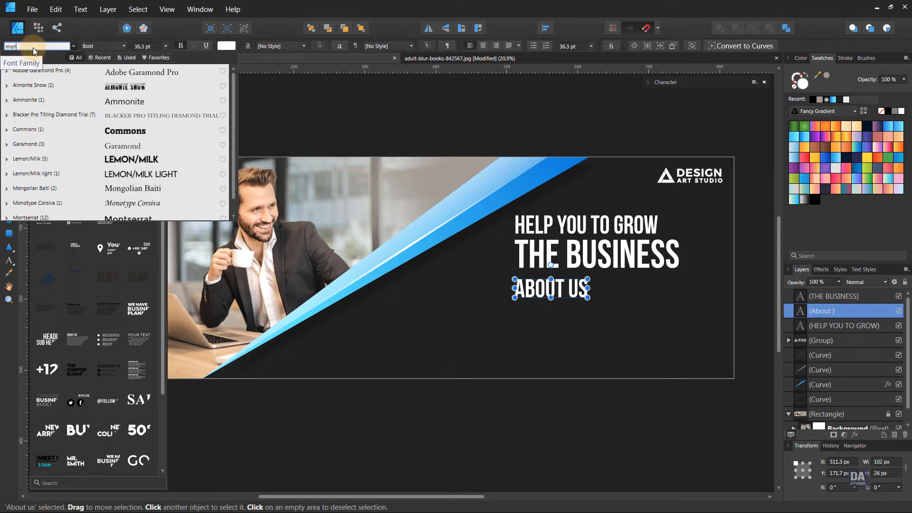
scroll(31, 209, down, 1)
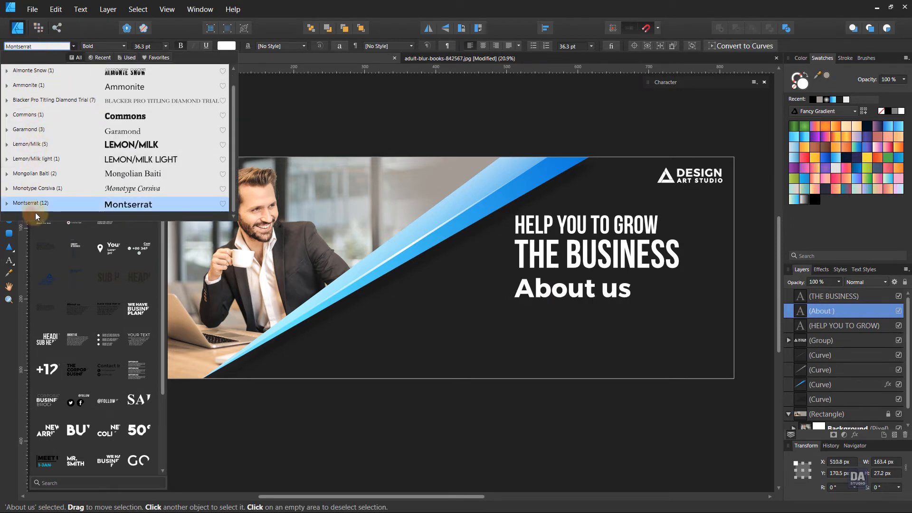
click(36, 205)
drag(630, 299, 578, 295)
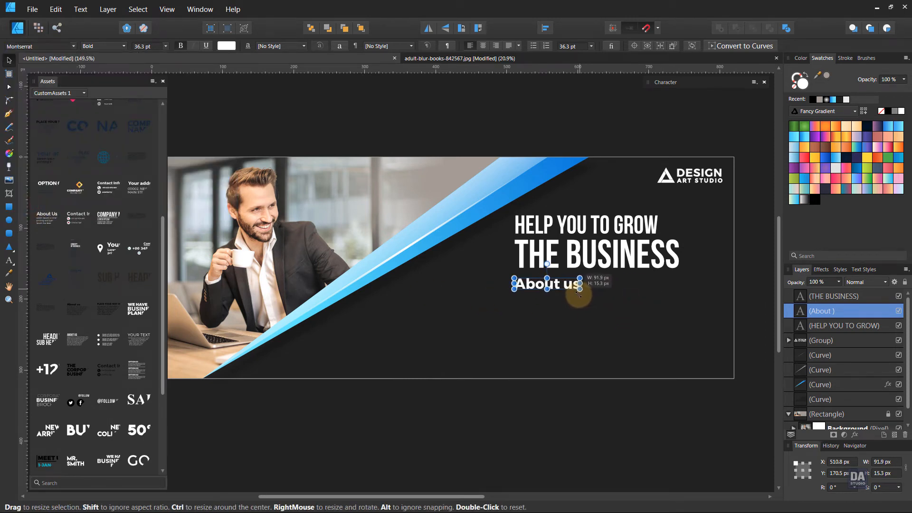
click(565, 395)
scroll(588, 366, down, 2)
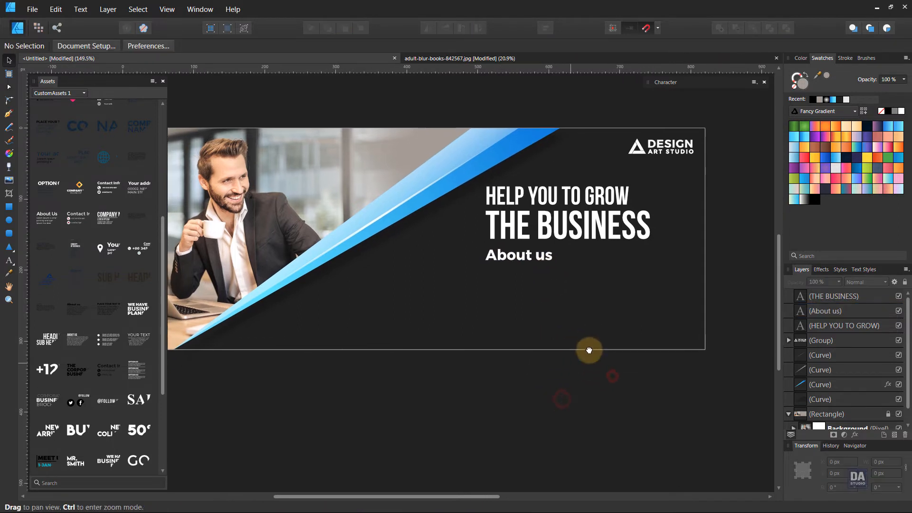
Draw a text frame about 276 by 67 px directly below About us and insert filler text into it
click(9, 260)
click(52, 277)
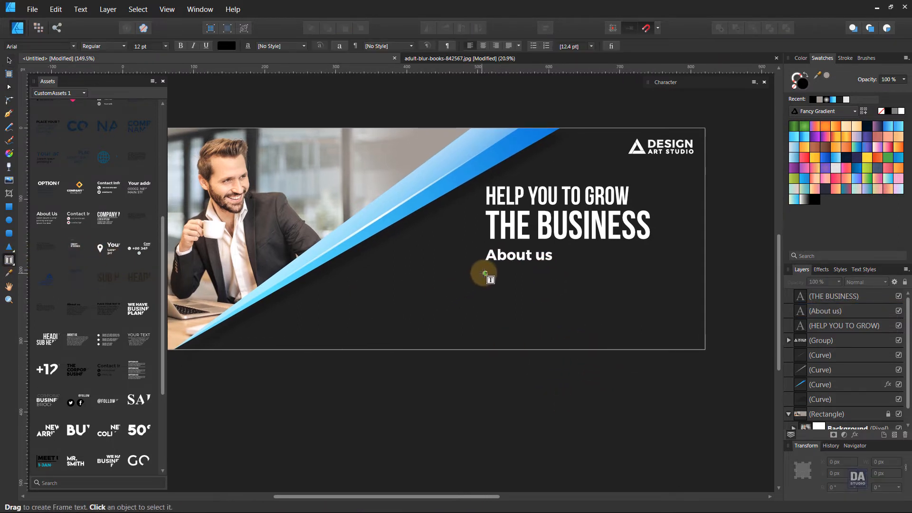
drag(484, 266, 681, 314)
click(81, 10)
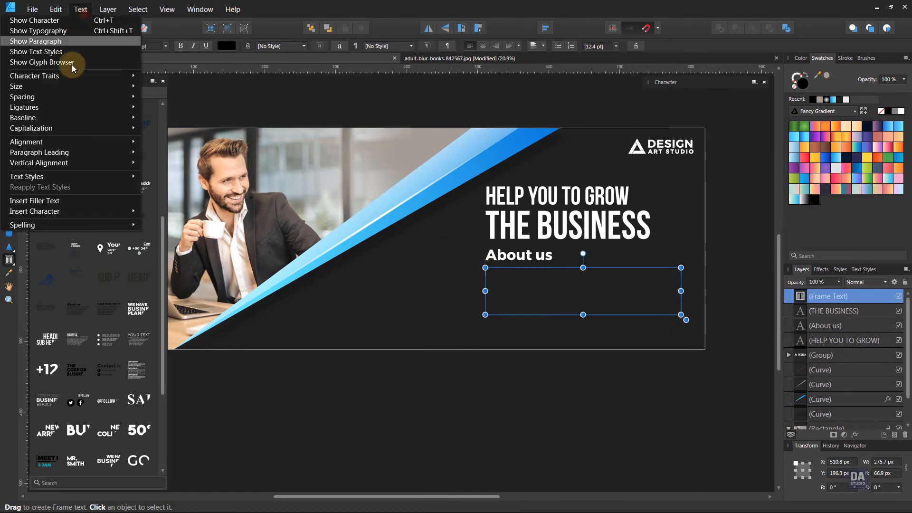
click(63, 203)
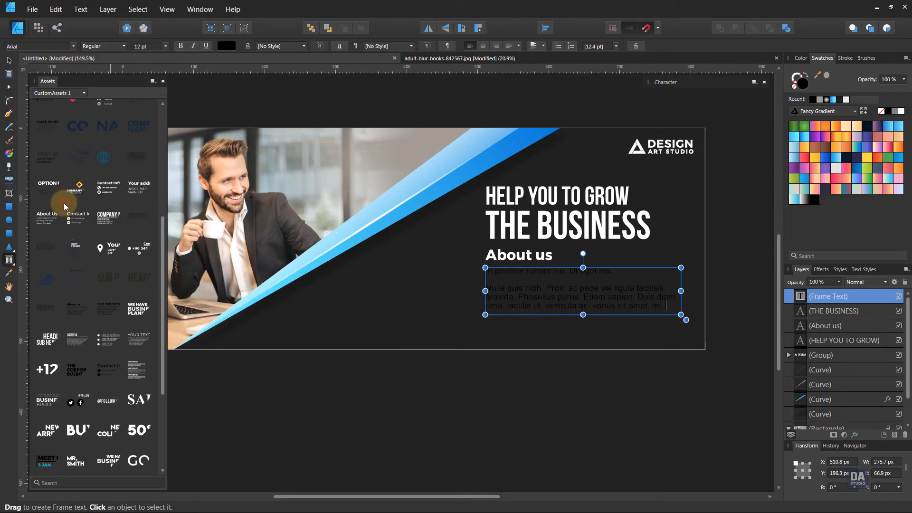
Set the text colour to white and insert new filler text into the frame below About us
click(904, 113)
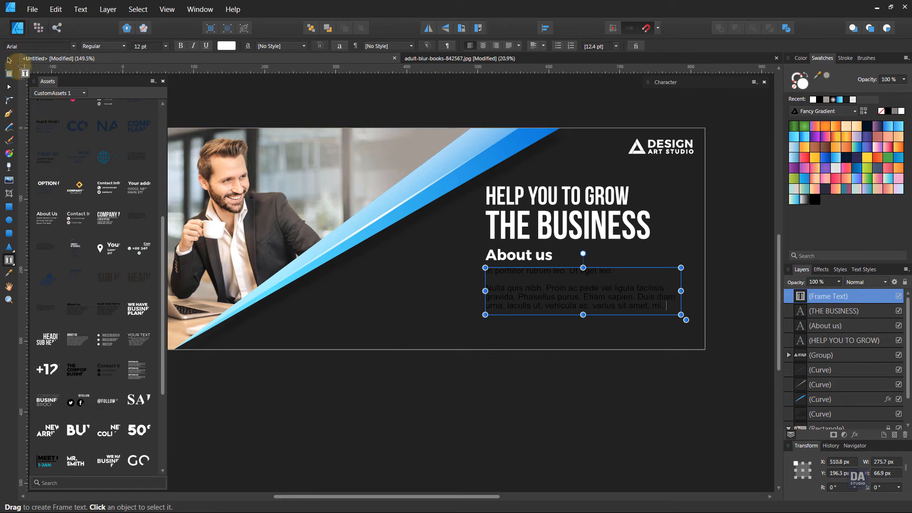
click(81, 11)
click(61, 200)
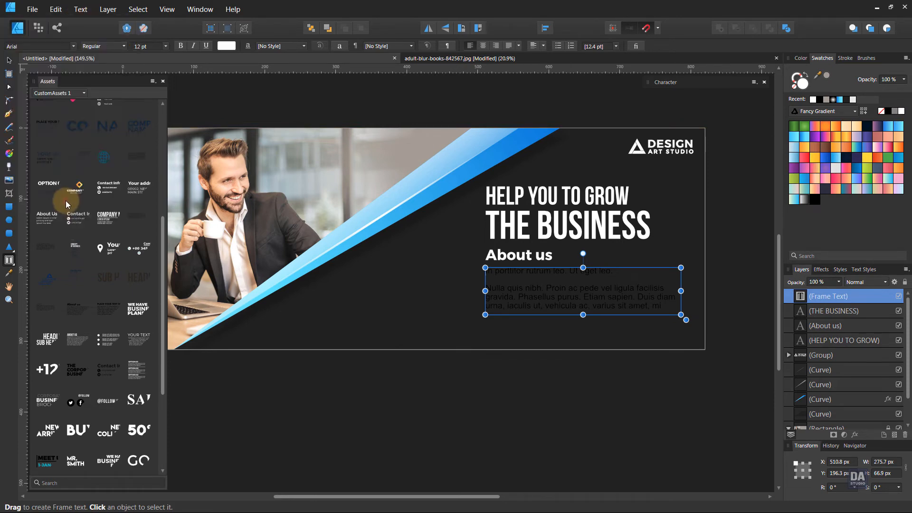
click(79, 9)
click(66, 199)
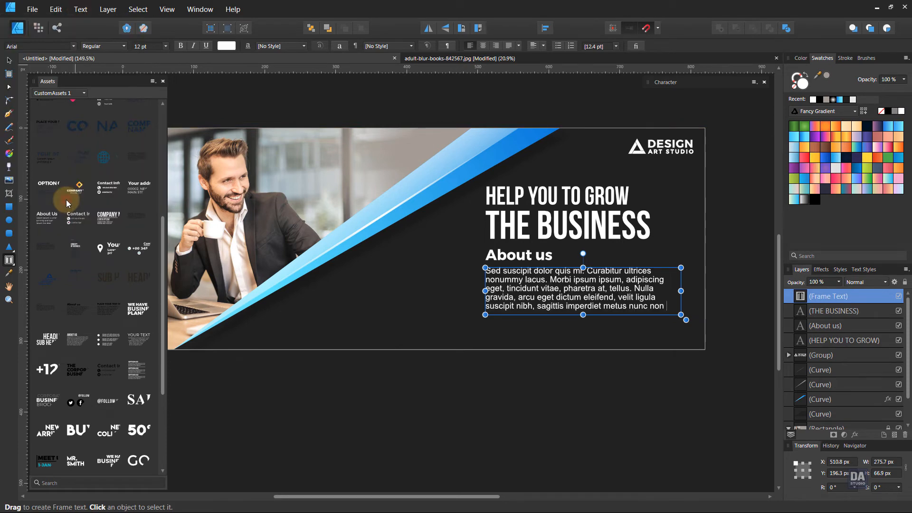
click(7, 63)
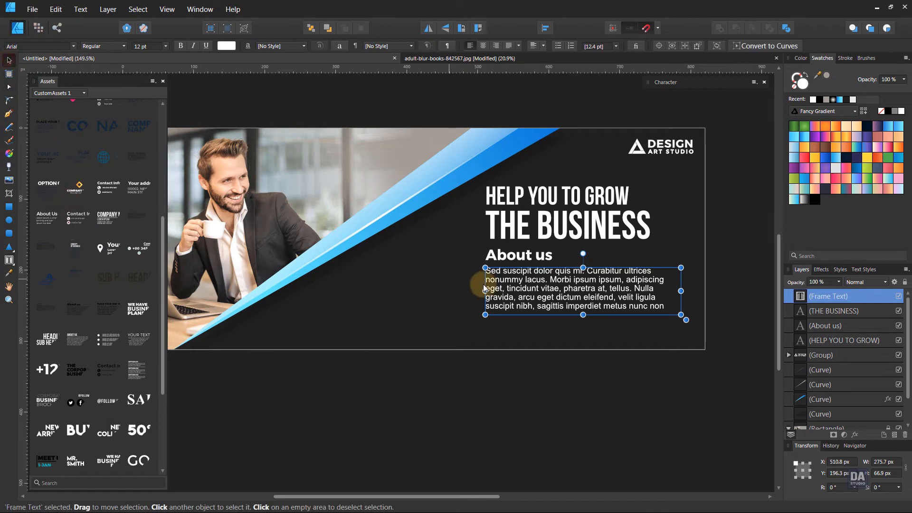
click(585, 400)
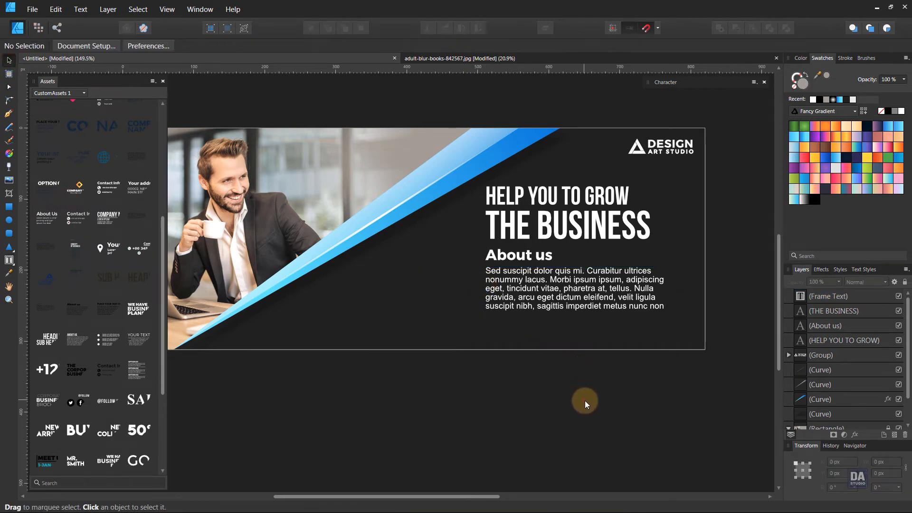
Move the filler paragraph up slightly, closer to About us, to about Y 191.5 px
click(551, 305)
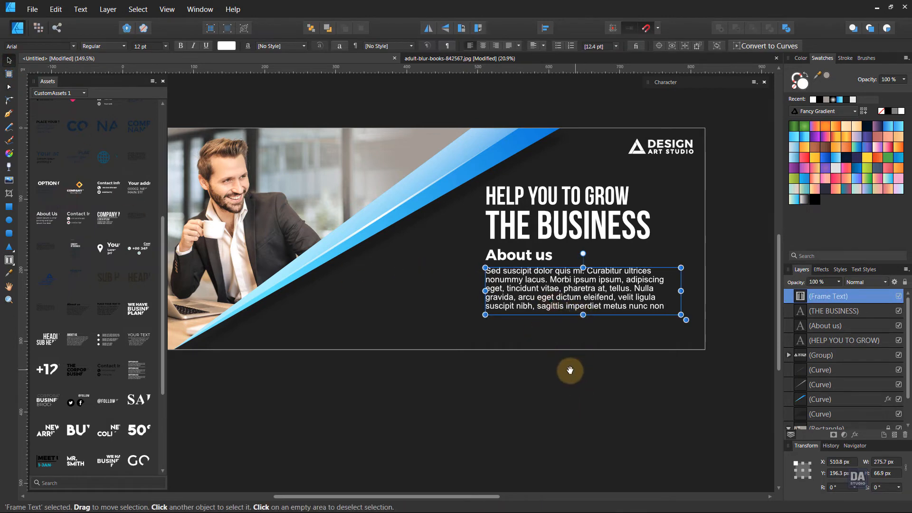
drag(570, 368, 589, 378)
shift+click(554, 270)
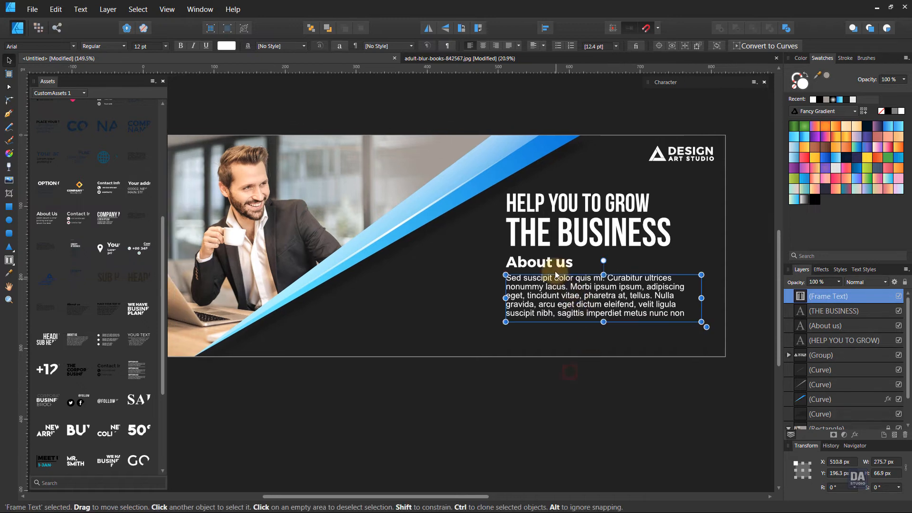
click(567, 299)
scroll(550, 299, up, 5)
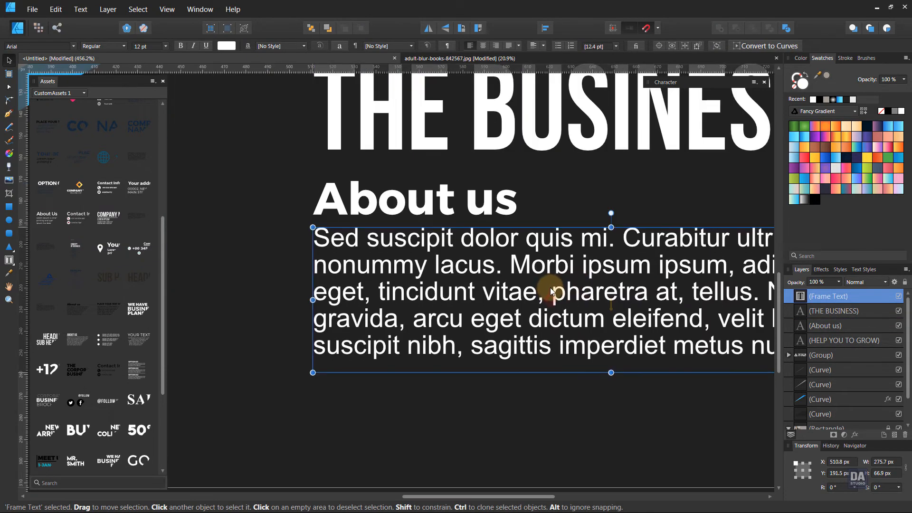
click(458, 213)
scroll(443, 294, down, 5)
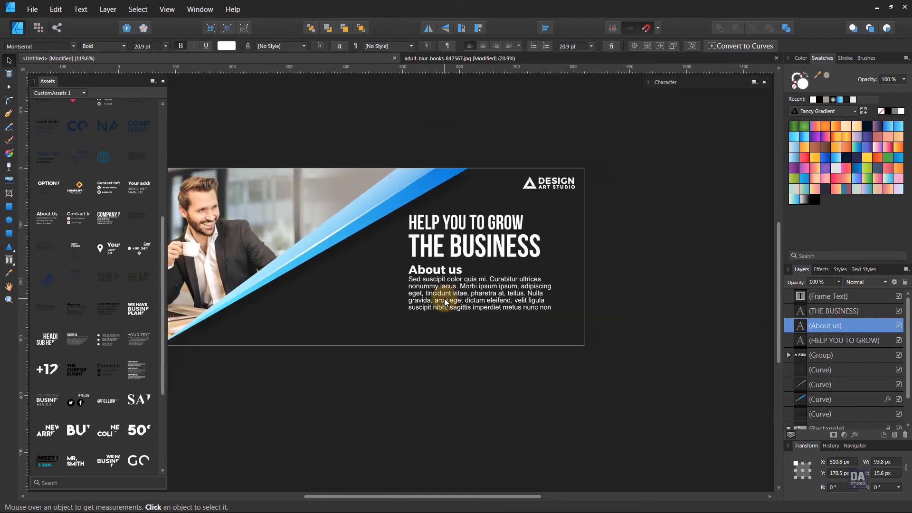
shift+click(457, 246)
shift+click(455, 227)
drag(454, 304, 453, 296)
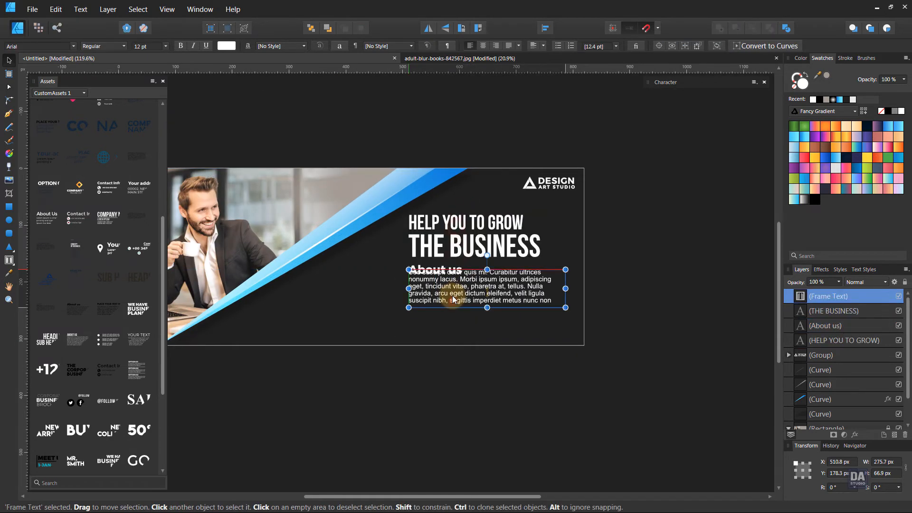
key(ctrl+z)
Select both headline lines, About us and the filler paragraph, and move them slightly up together
shift+click(450, 270)
shift+click(457, 246)
shift+click(458, 231)
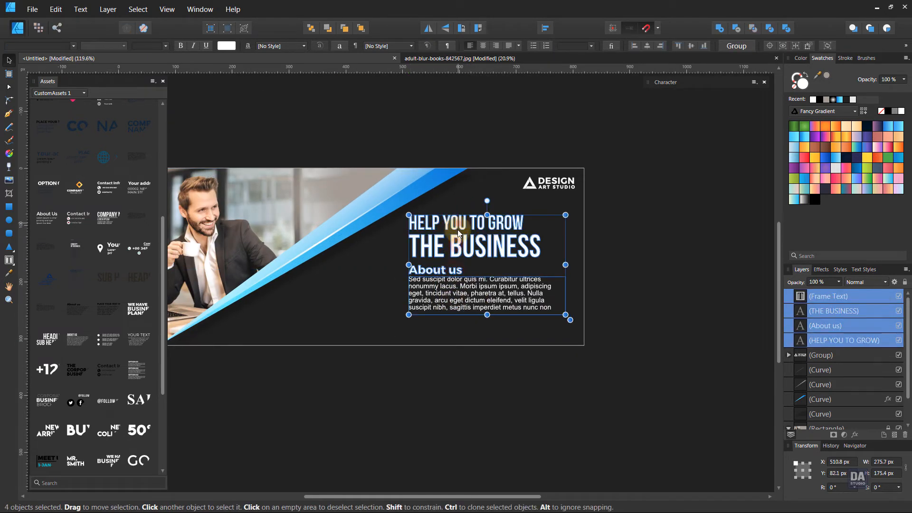
drag(460, 295, 461, 293)
click(630, 299)
Move About us and its filler paragraph slightly up together, closer to THE BUSINESS
drag(612, 266, 371, 324)
shift+click(444, 267)
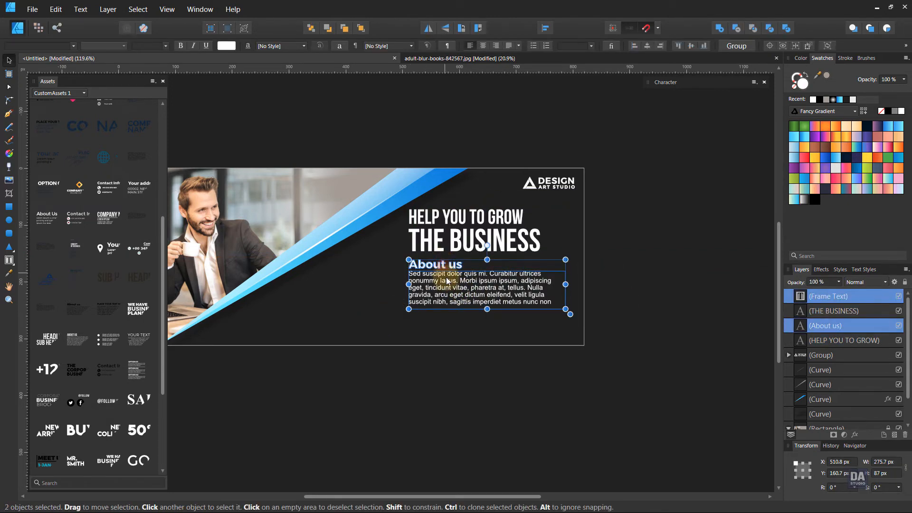
drag(444, 268, 444, 264)
click(499, 395)
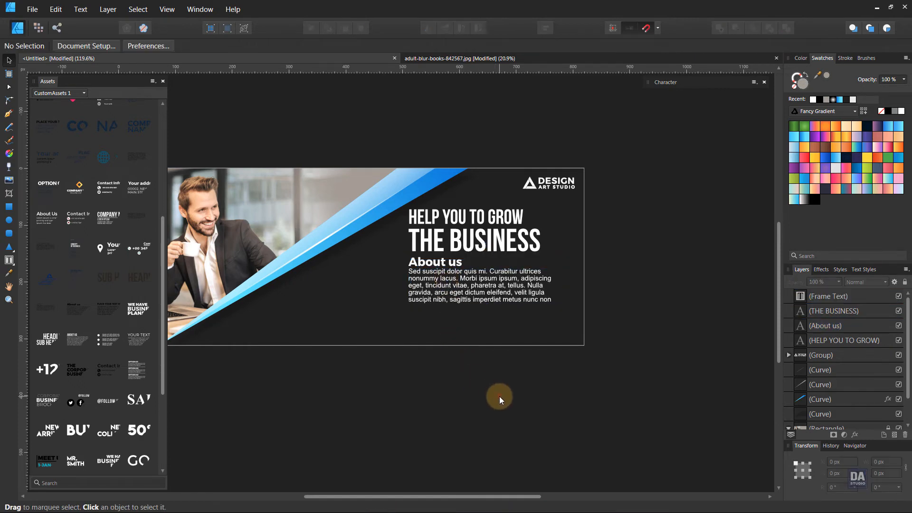
drag(496, 390, 603, 390)
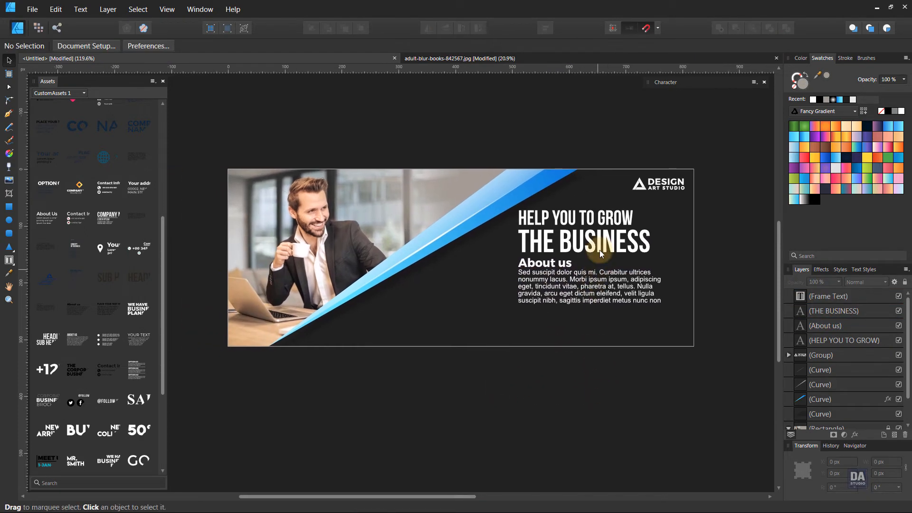
Select all four text objects on the dark side and move them down together to about Y 76 px
click(600, 226)
shift+click(591, 243)
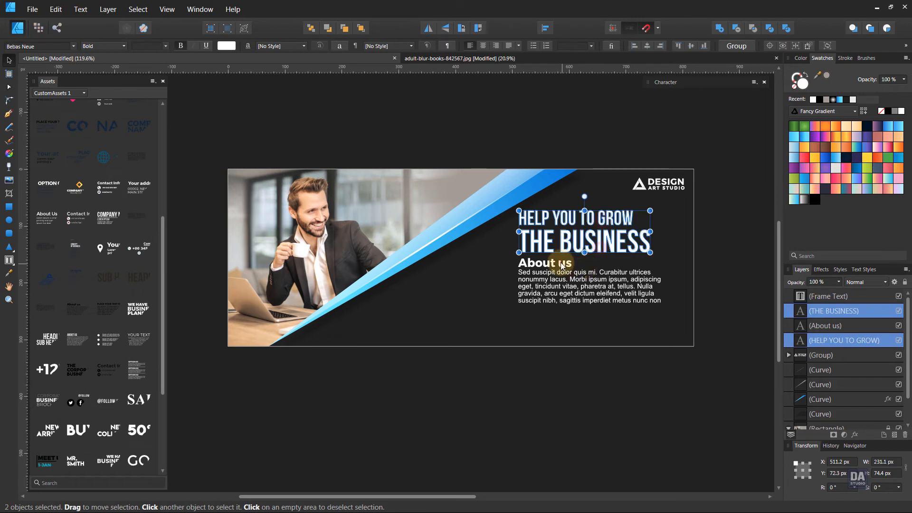
shift+click(546, 264)
shift+click(565, 289)
drag(564, 289, 568, 319)
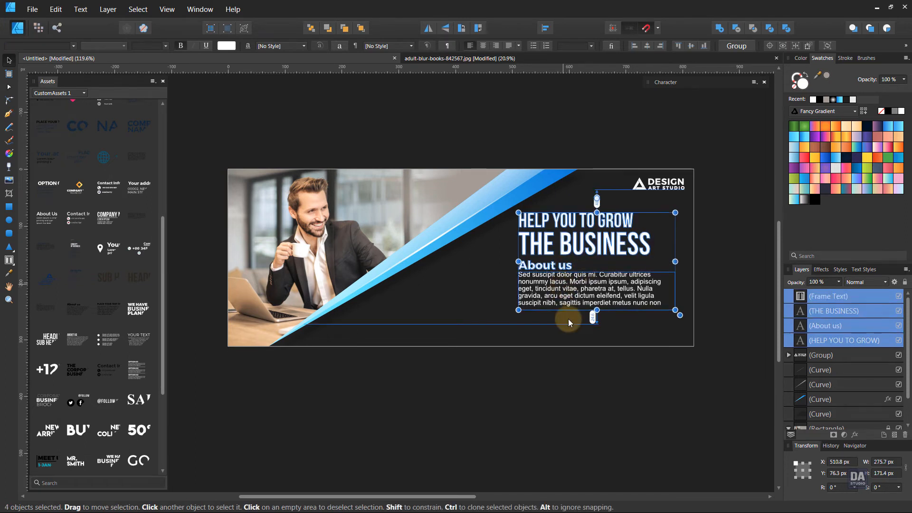
click(569, 396)
scroll(547, 373, left, 1)
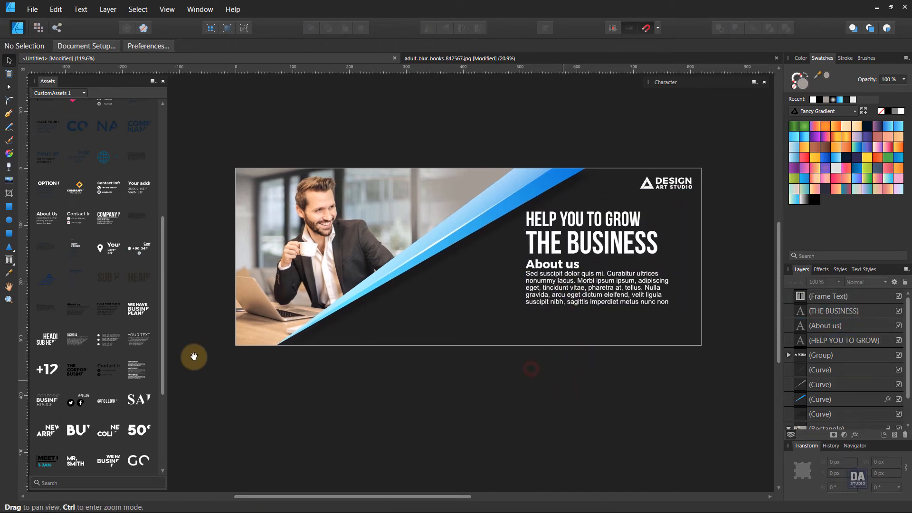
scroll(138, 375, down, 2)
scroll(138, 375, down, 3)
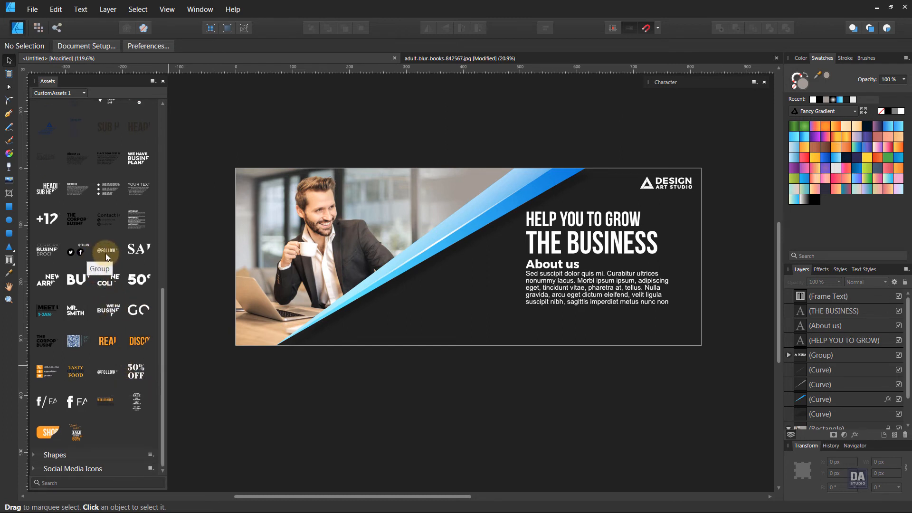
drag(105, 251, 422, 329)
drag(497, 309, 470, 316)
drag(448, 324, 466, 323)
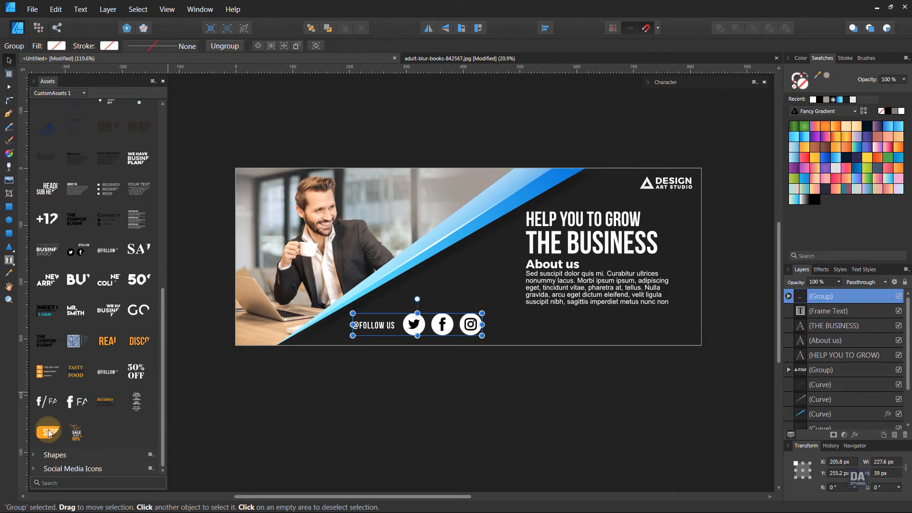
Place the orange SHOP NOW button asset beside the social icons and round its rectangle's corners to 50%
drag(49, 433, 520, 318)
scroll(623, 344, up, 2)
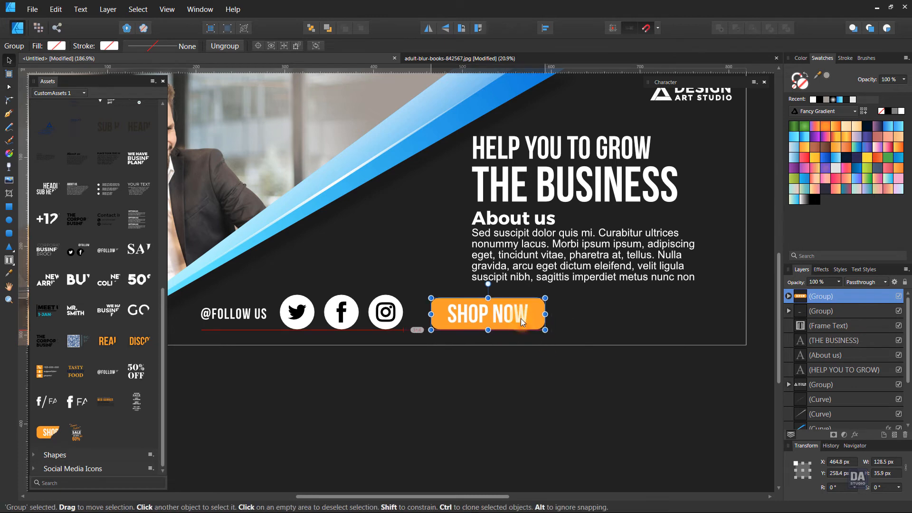
double_click(440, 319)
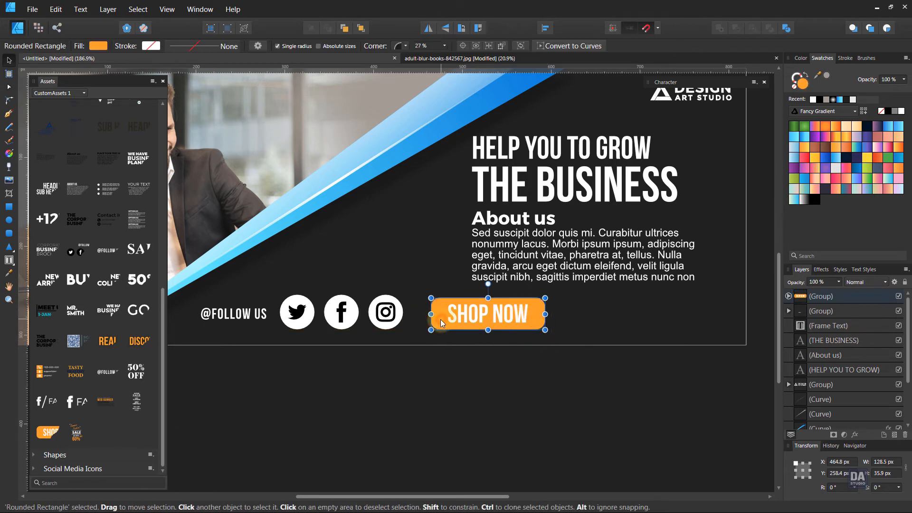
click(9, 233)
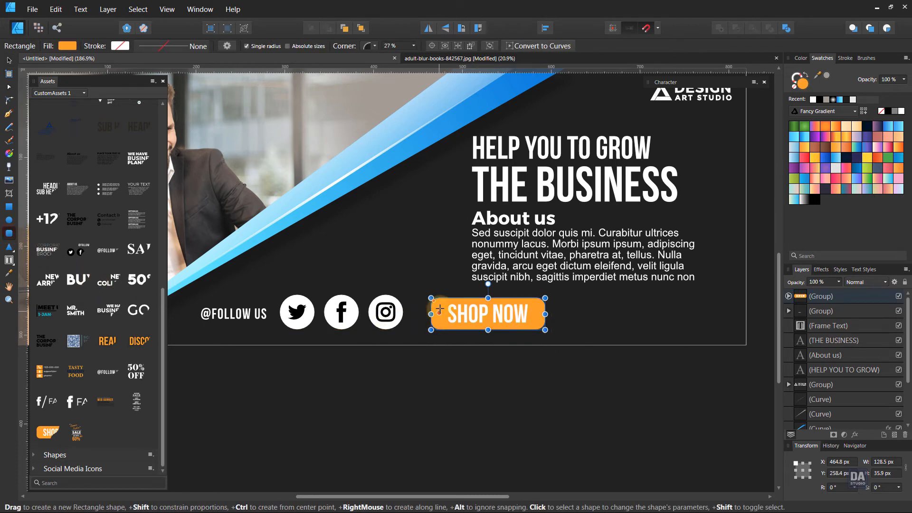
drag(455, 312, 459, 314)
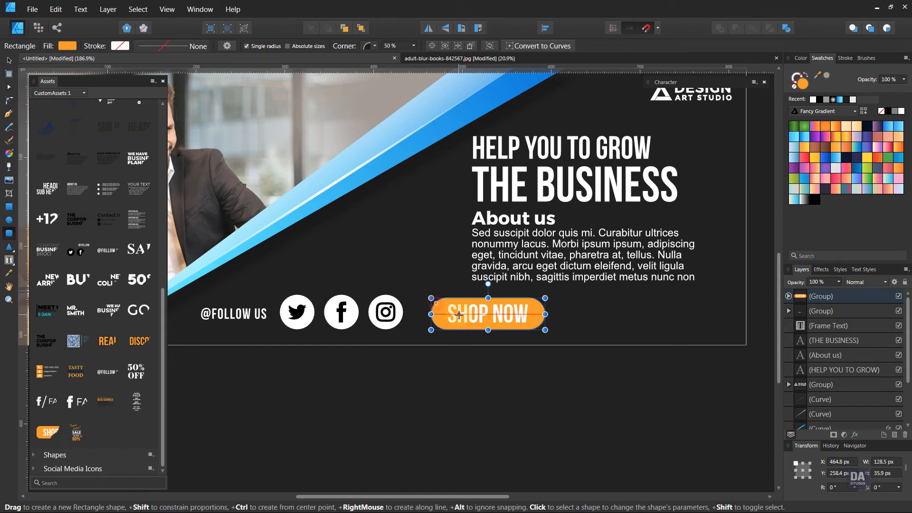
key(v)
Replace the orange button's text with CALL NOW
double_click(475, 318)
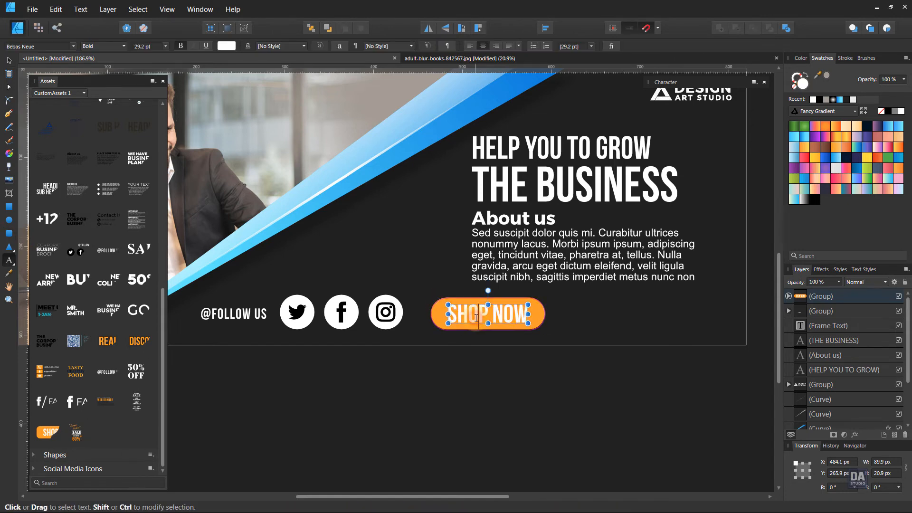
double_click(476, 318)
triple_click(477, 316)
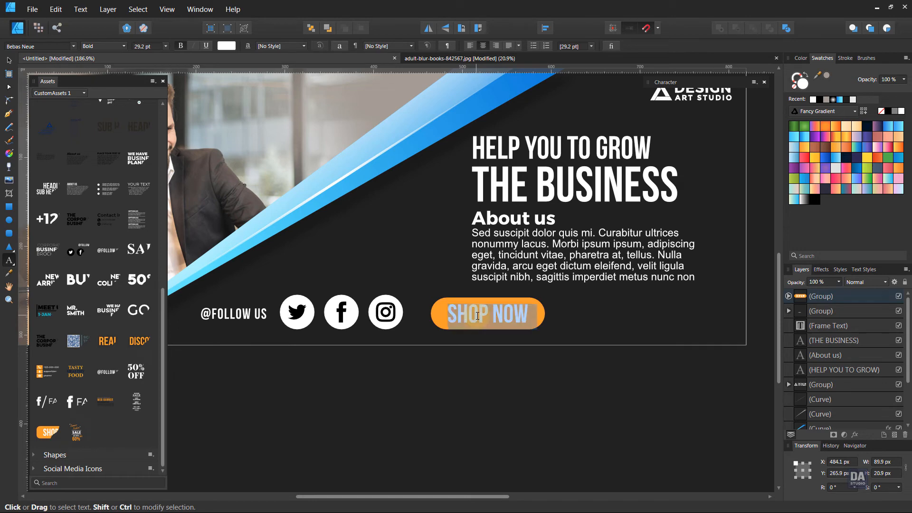
text(CA)
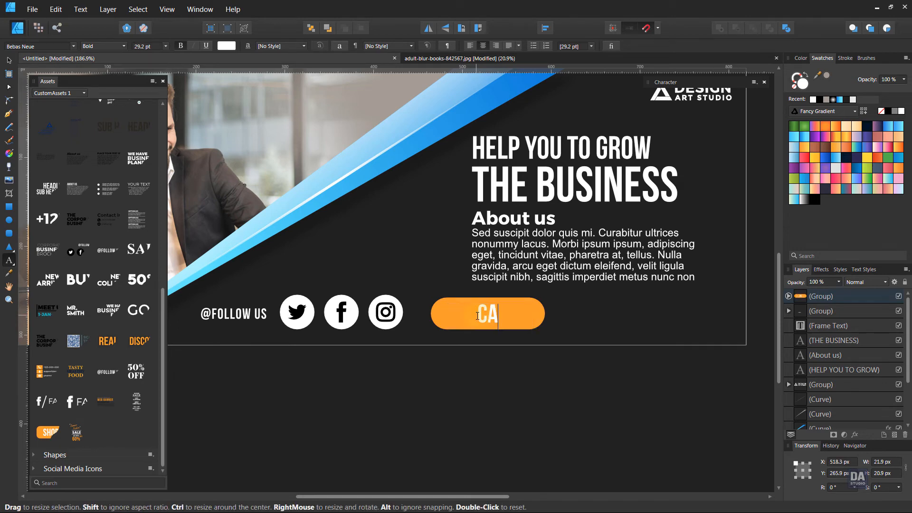
text(LL NOW)
key(Escape)
click(141, 109)
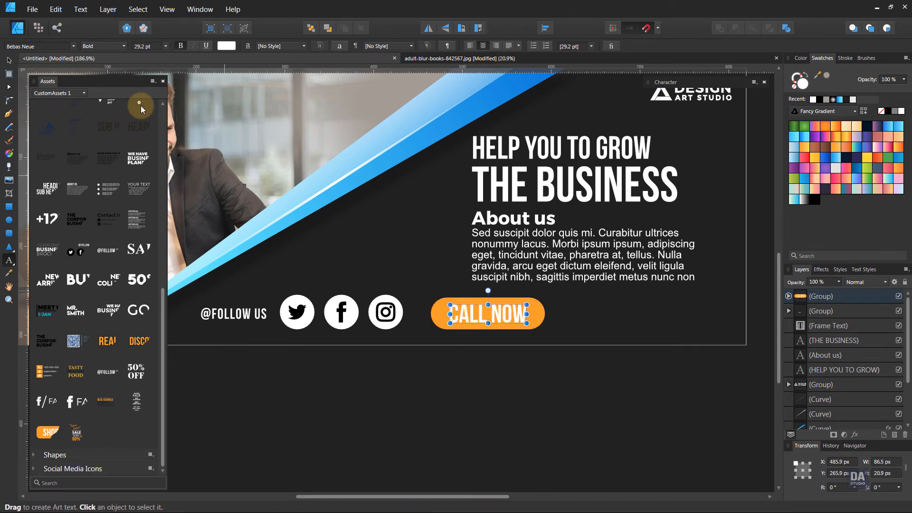
key(v)
click(494, 384)
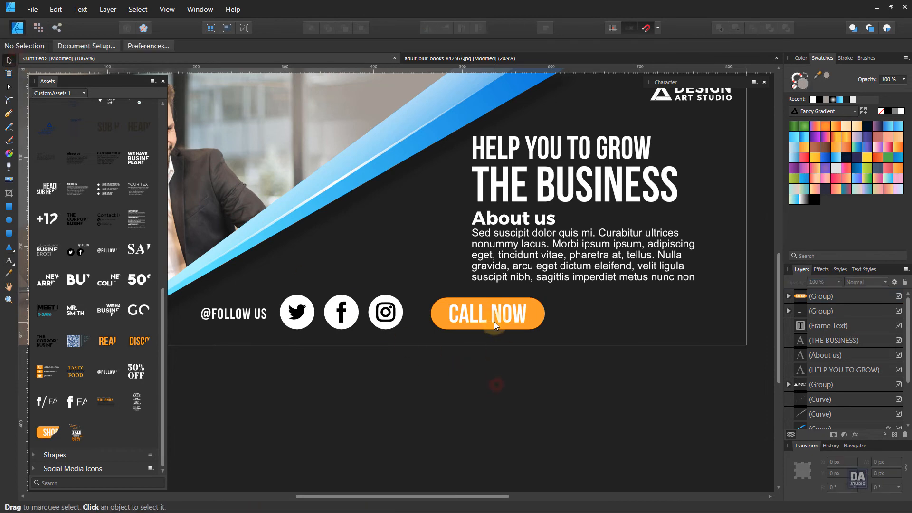
Centre the CALL NOW text within the orange rounded button
click(503, 319)
drag(505, 319, 507, 319)
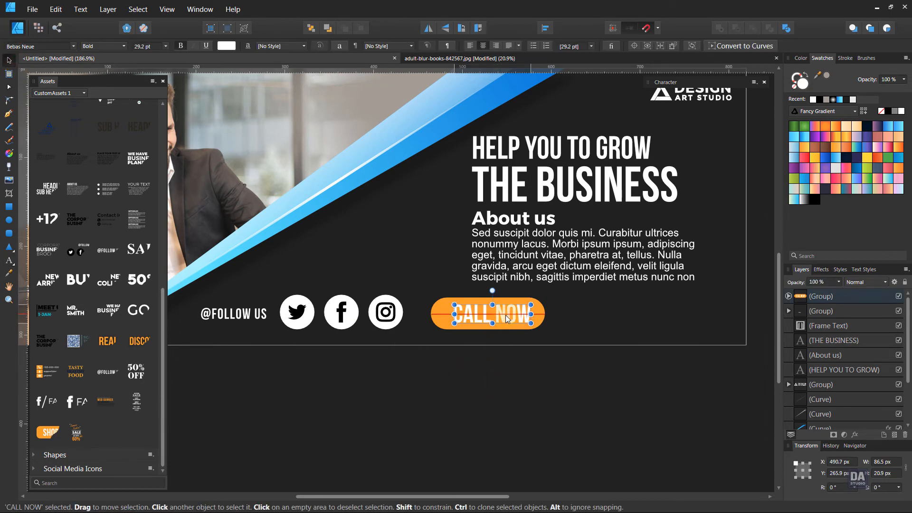
click(526, 362)
Fill the button's rounded rectangle with the recently used blue gradient and stretch the gradient well beyond the button's light end
drag(580, 348, 578, 362)
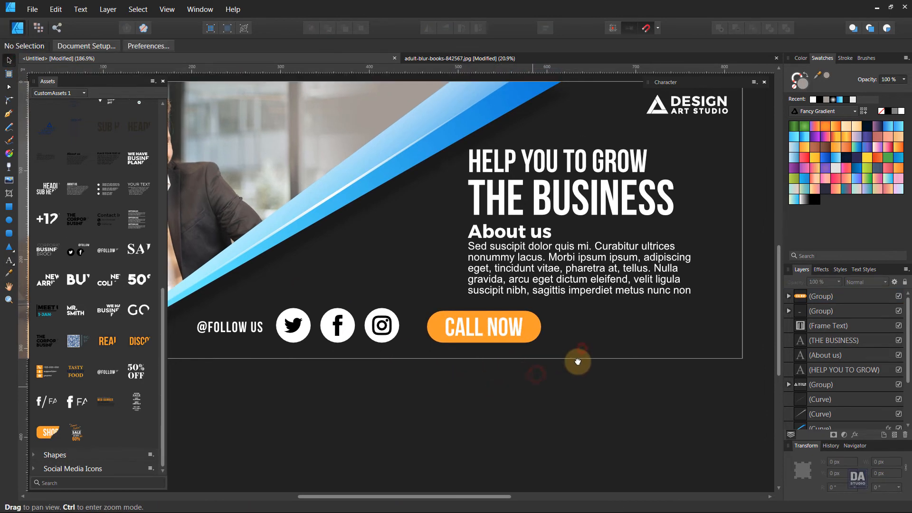
click(536, 333)
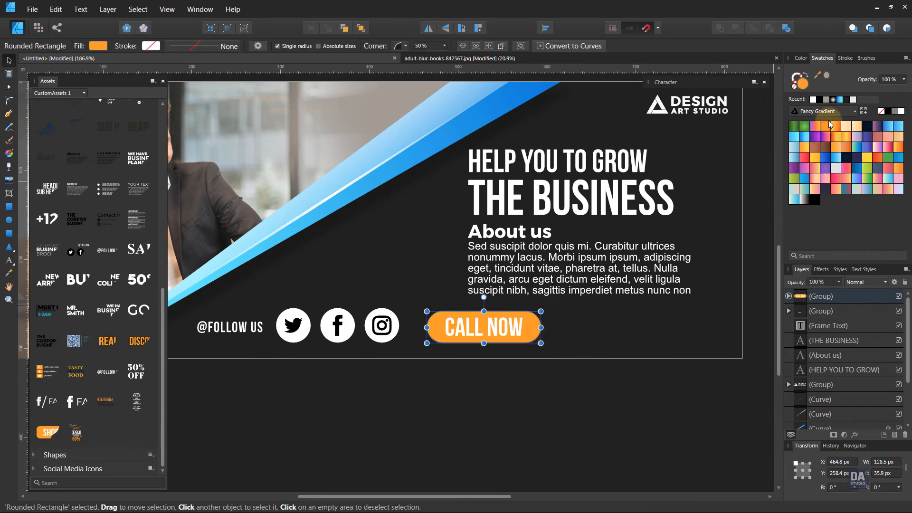
click(839, 100)
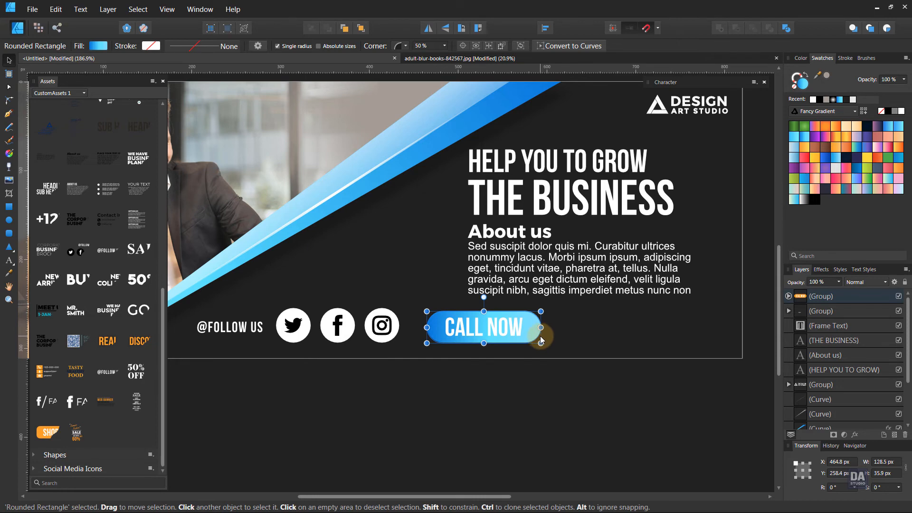
key(g)
drag(427, 318, 707, 312)
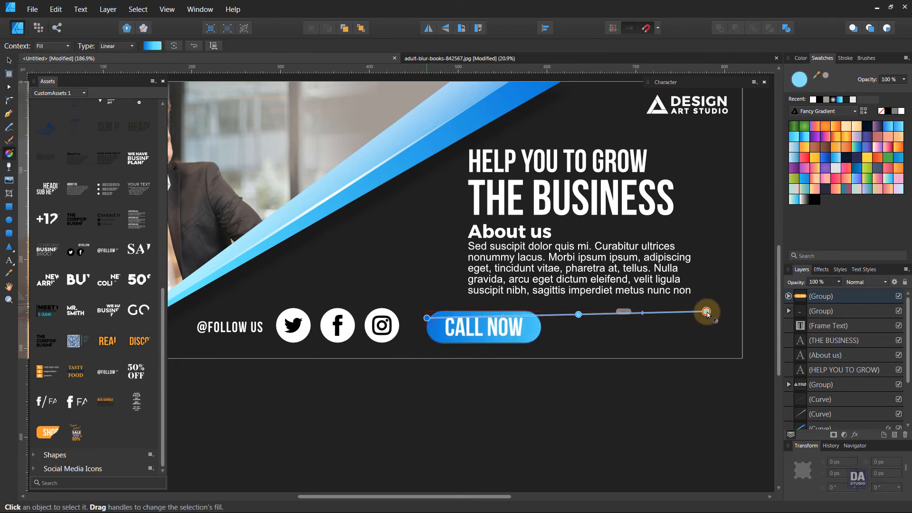
Scale the whole CALL NOW button group down around its centre to about 108 × 30 px
key(v)
click(539, 341)
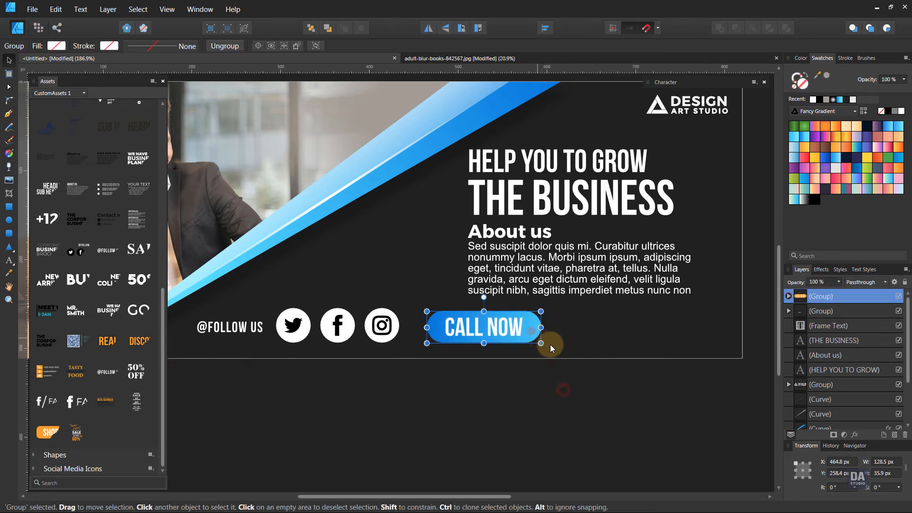
drag(541, 342, 532, 340)
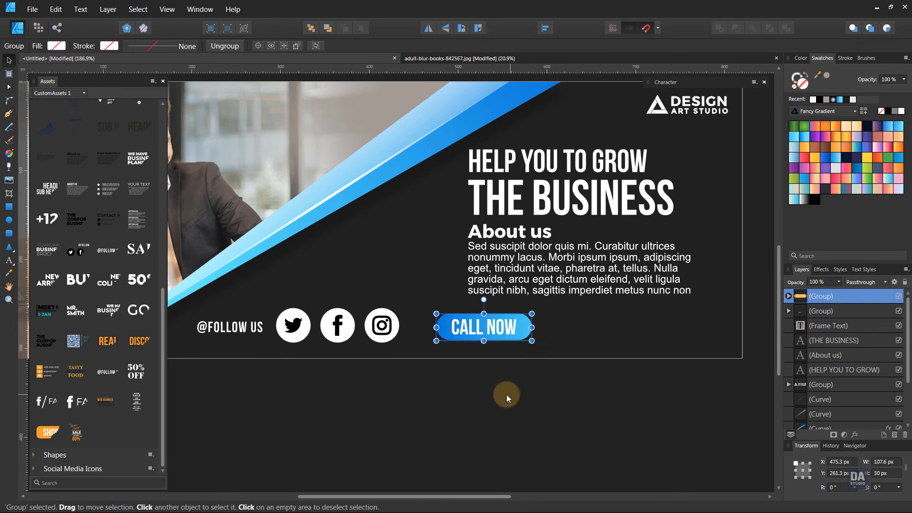
Place the phone number text asset beside the CALL NOW button and scale it to about 189 px wide
drag(52, 225, 670, 340)
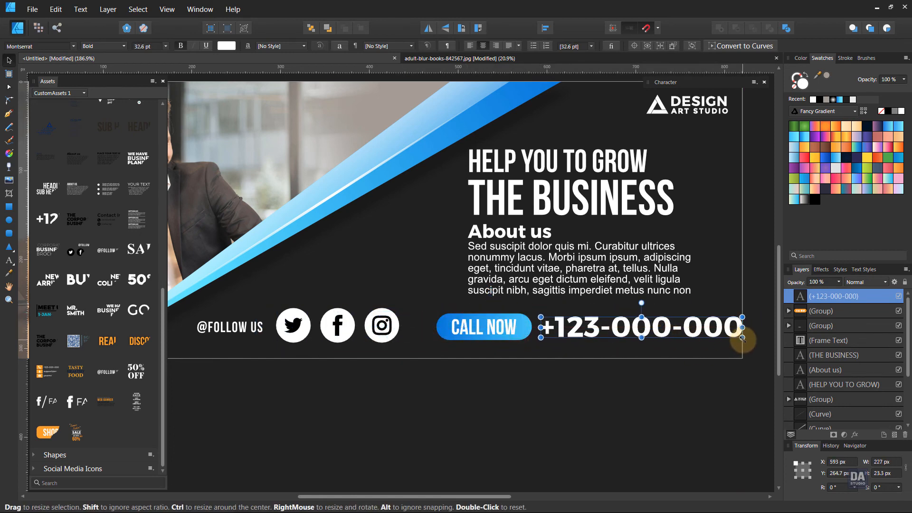
drag(742, 337, 694, 331)
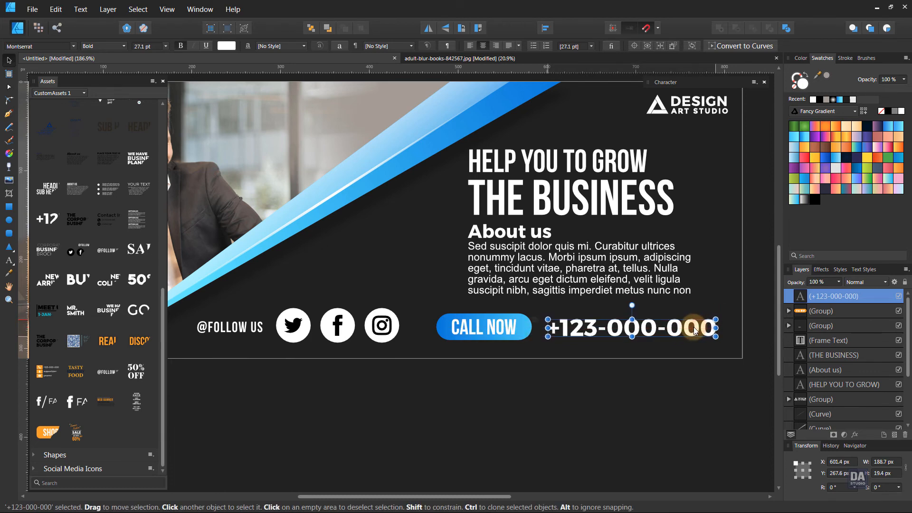
click(614, 390)
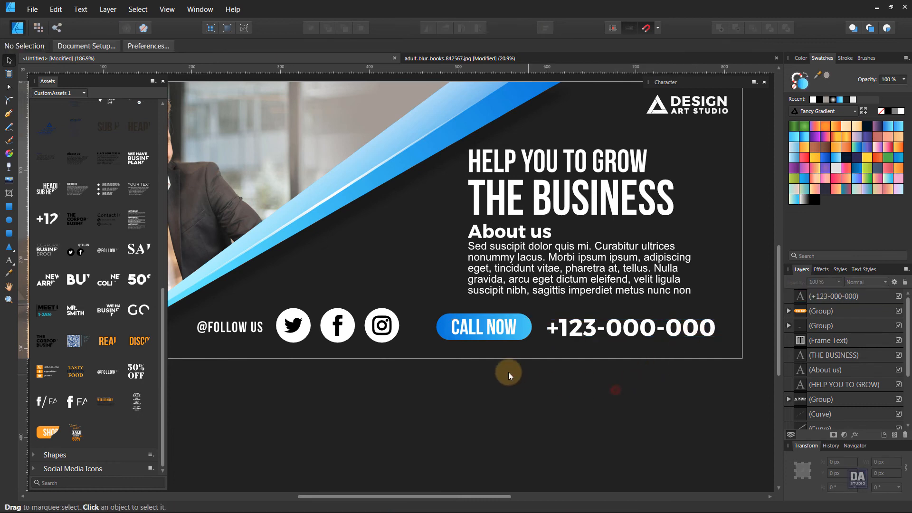
Move the CALL NOW button closer to the phone number at about X 483.6, Y 262.3 px, vertically centred with it
click(484, 339)
drag(484, 338, 492, 330)
click(550, 376)
key(z)
scroll(580, 373, up, 2)
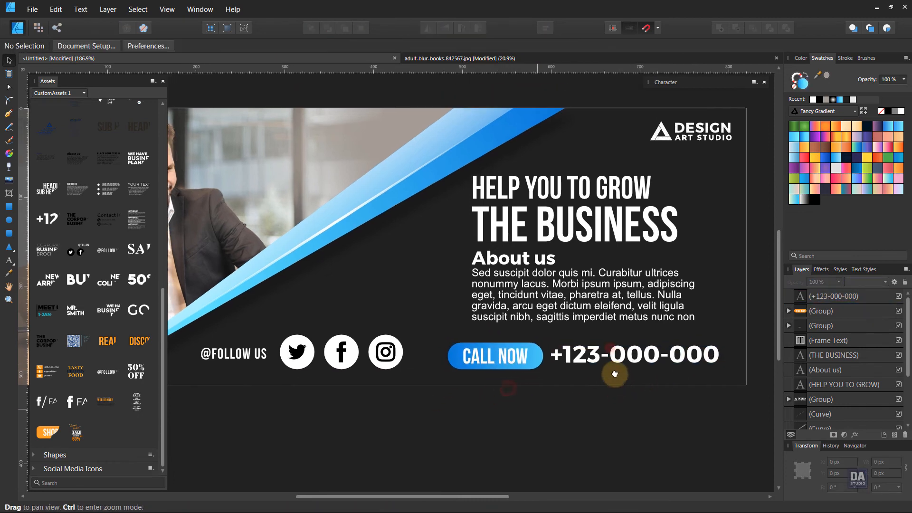
click(582, 375)
key(v)
click(453, 352)
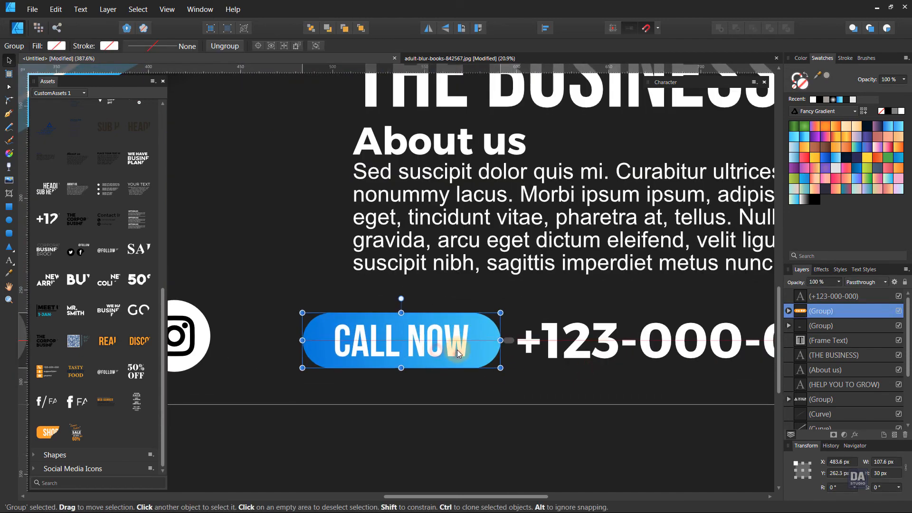
Place the two-line person's name text asset, about 68.5 px wide, on the dark area between the diagonal bands and the paragraph
scroll(458, 353, down, 5)
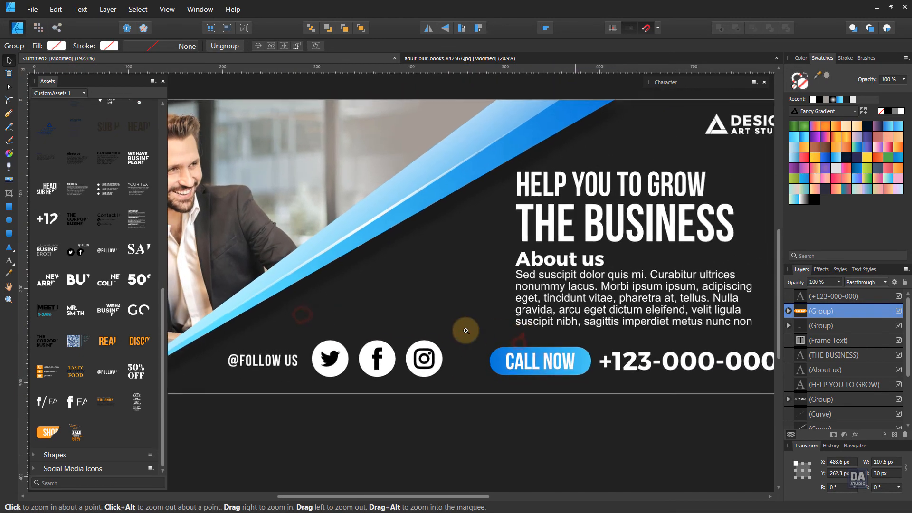
drag(558, 339, 544, 318)
scroll(616, 343, down, 1)
key(v)
drag(93, 315, 434, 285)
drag(610, 383, 496, 285)
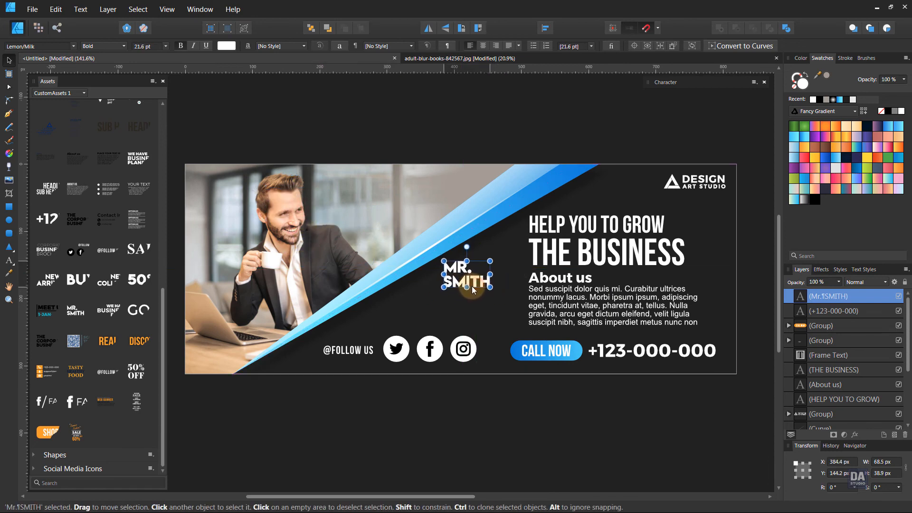
Set the opacity of the About us heading and its paragraph to 75%
click(563, 277)
shift+click(565, 302)
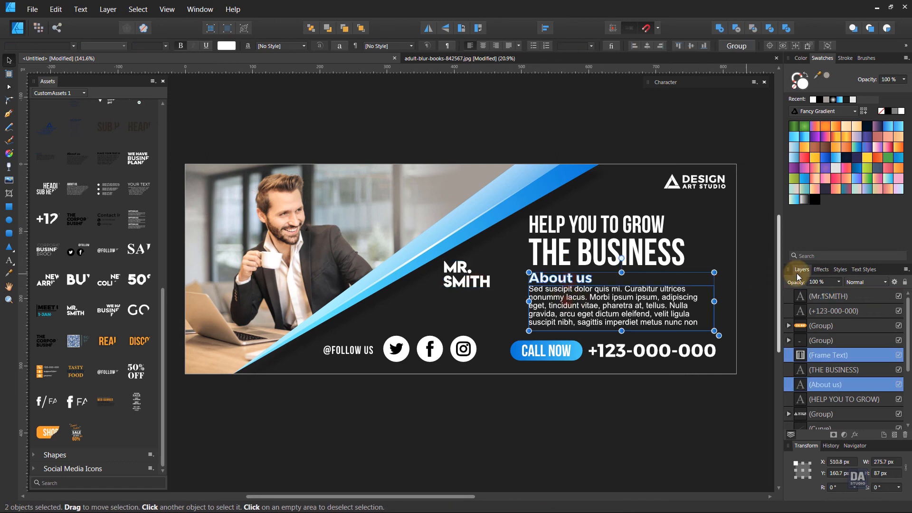
click(839, 281)
drag(841, 293, 825, 292)
click(680, 401)
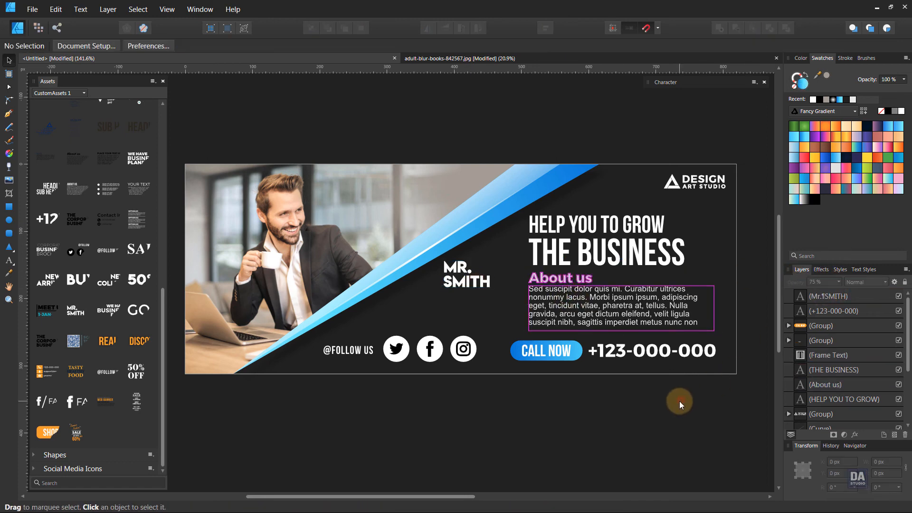
Collapse the Assets panel and enlarge the view to examine the whole banner layout
key(z)
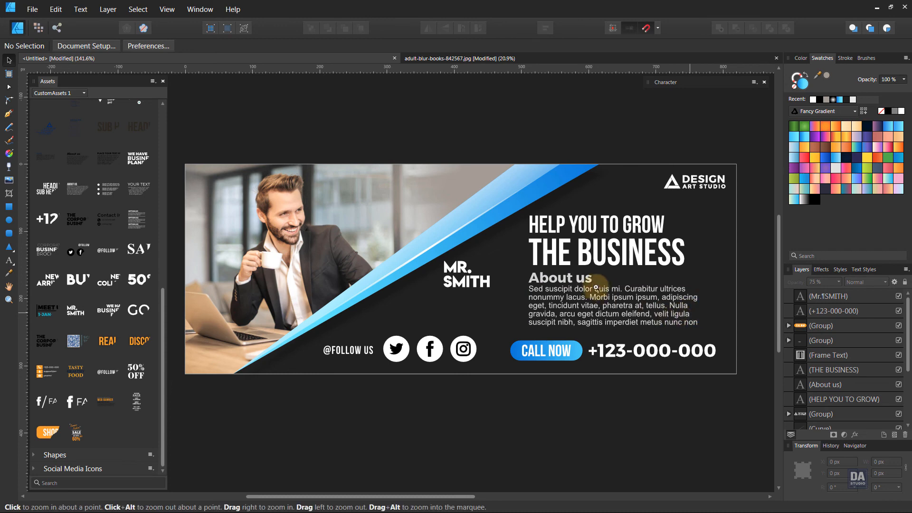
click(595, 288)
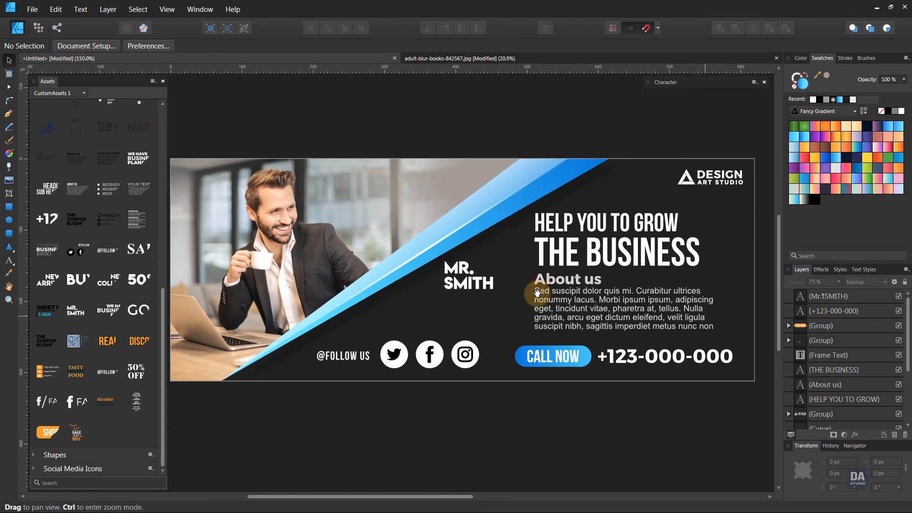
double_click(86, 81)
key(space)
drag(452, 234, 404, 234)
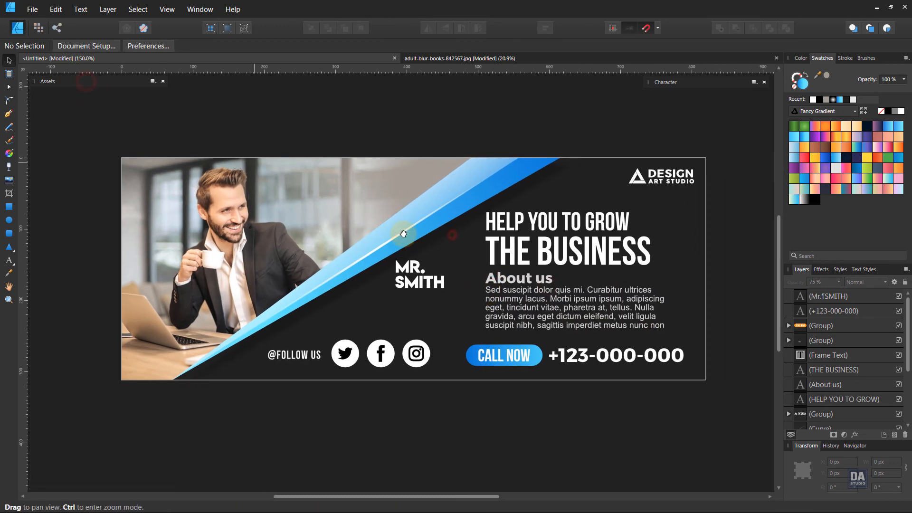
key(ctrl+space)
drag(516, 248, 534, 247)
drag(491, 268, 503, 278)
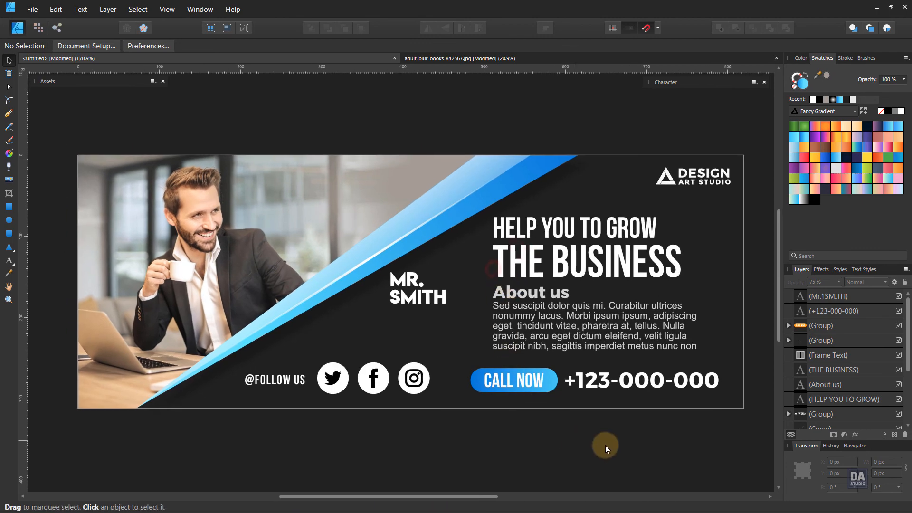